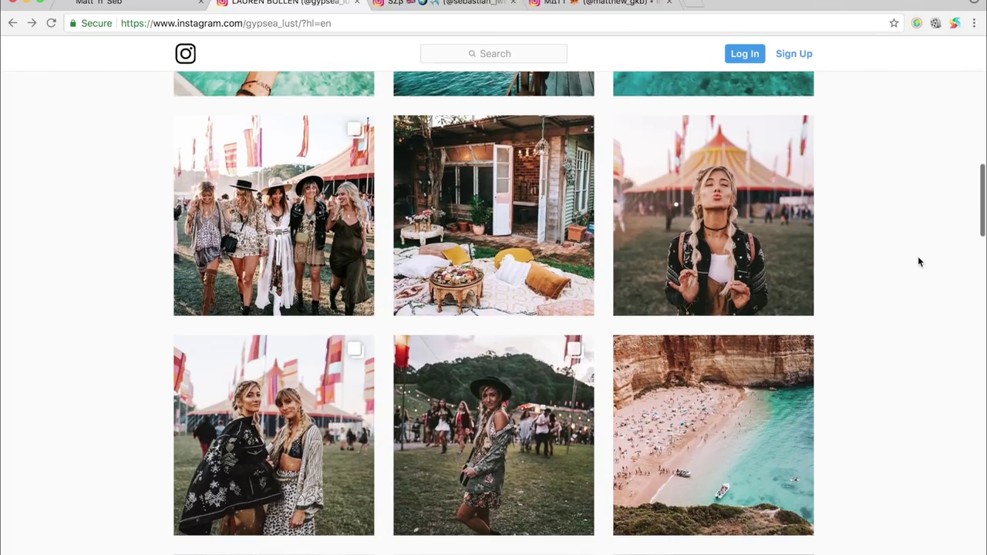
Review the reference Instagram feed, switch to Lightroom and look through the three photos in the selected collection
scroll(918, 262, up, 3)
scroll(917, 263, up, 5)
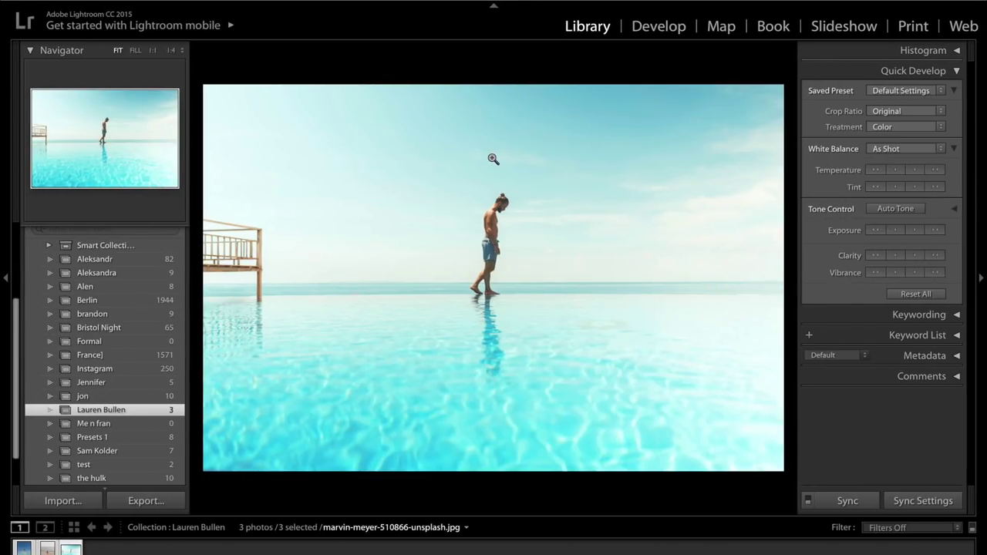
key(Left)
key(Left)
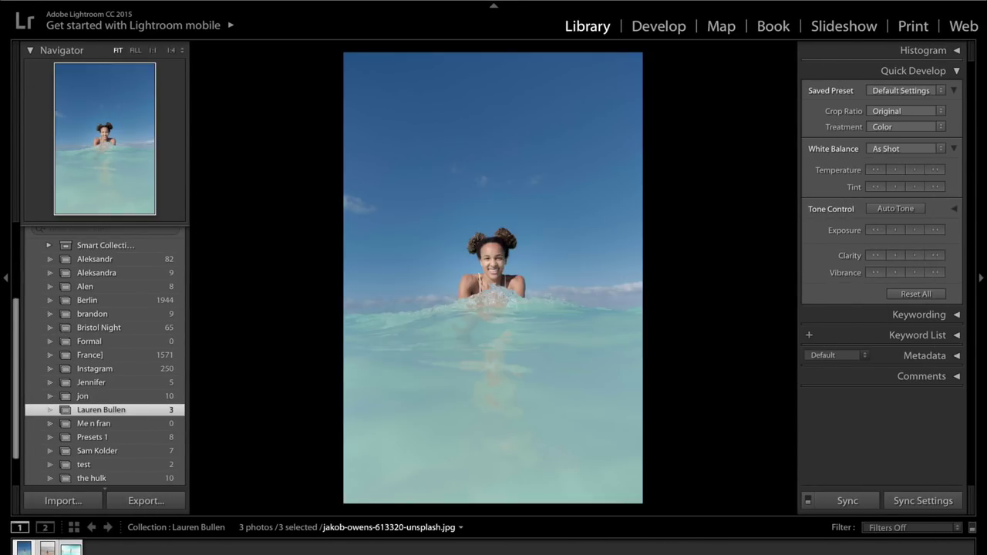
key(Right)
key(Right)
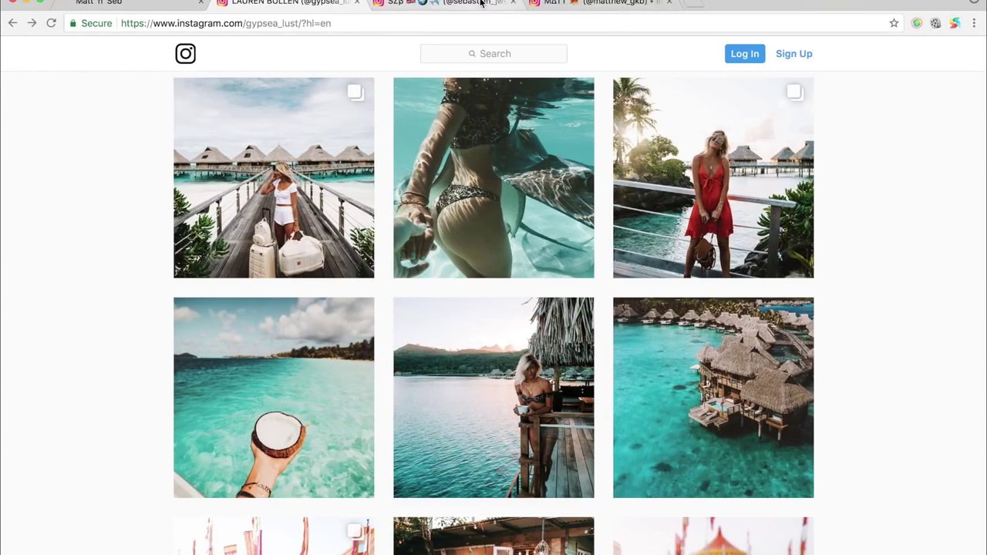
View the other two open Instagram profiles in the browser and return to the gypsea_lust reference profile
click(480, 3)
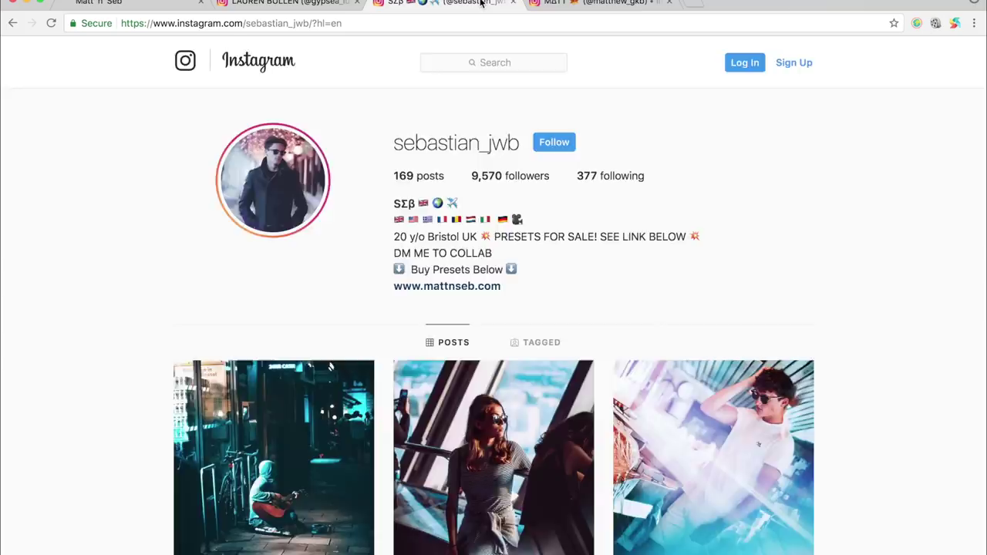
click(571, 4)
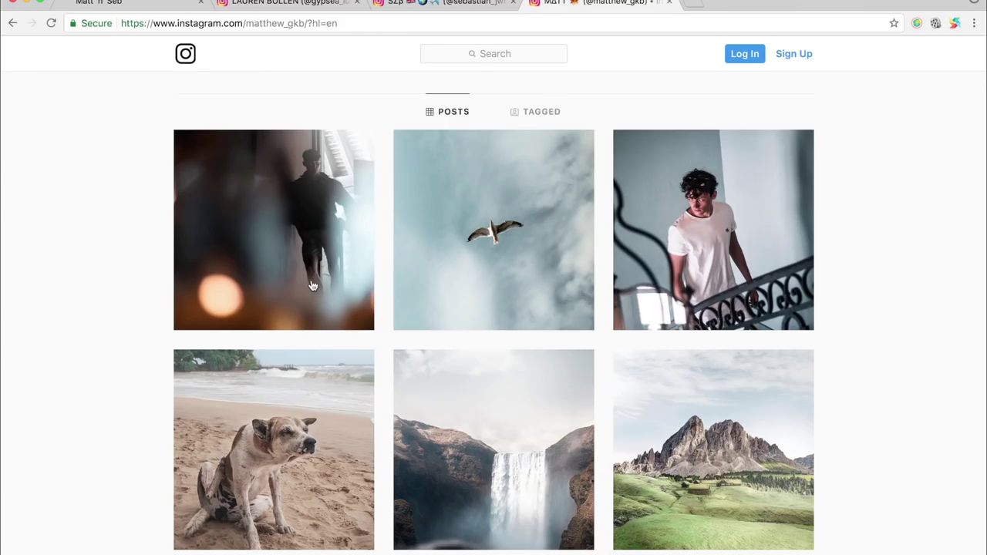
scroll(316, 426, up, 3)
key(ctrl+shift+Tab)
key(ctrl+shift+Tab)
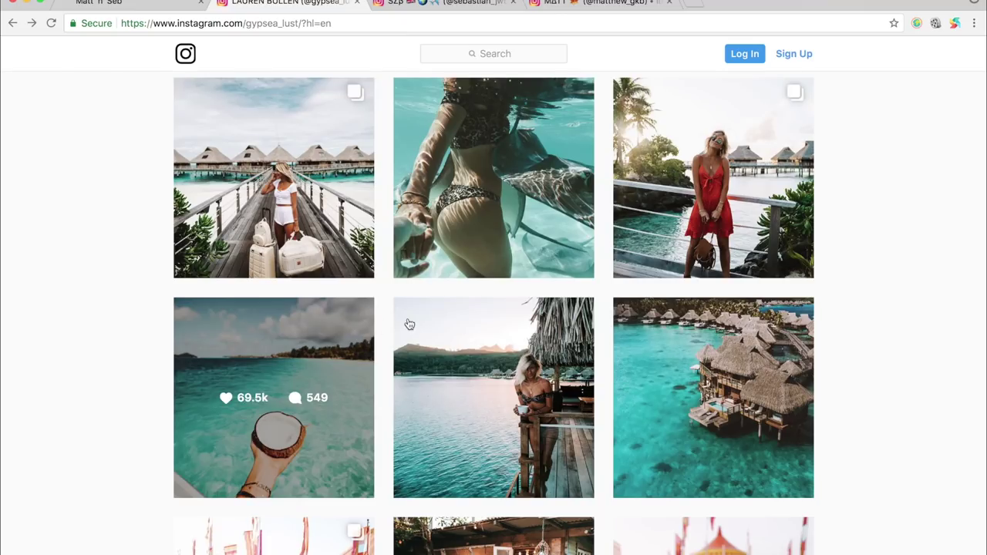
Examine the colours and tones of the posts across the gypsea_lust grid
scroll(397, 397, down, 1)
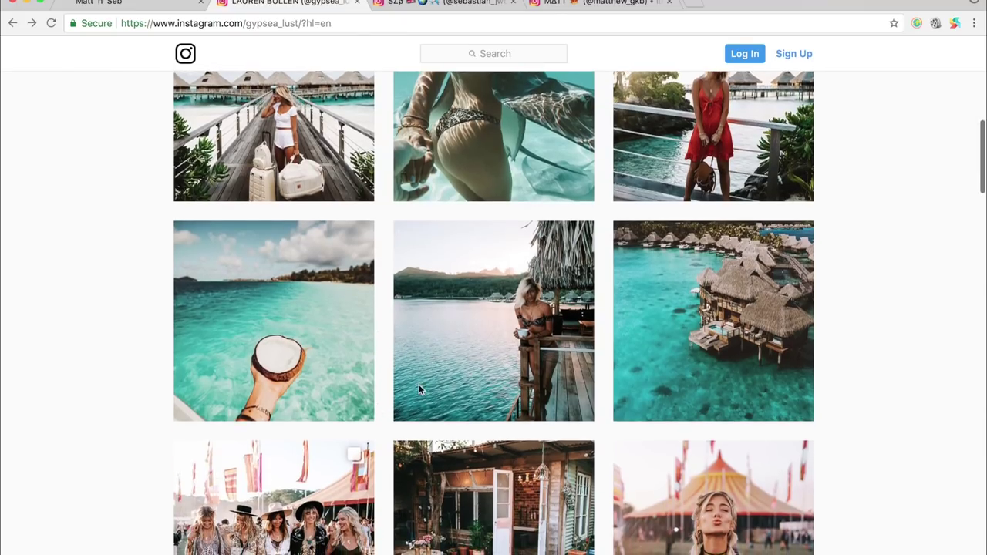
scroll(509, 324, down, 2)
scroll(322, 217, down, 6)
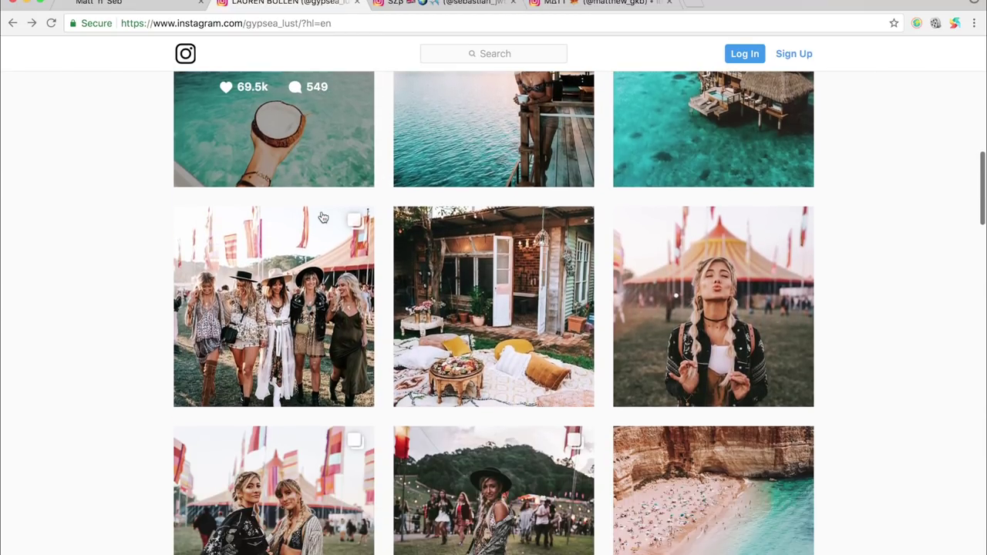
scroll(322, 217, down, 5)
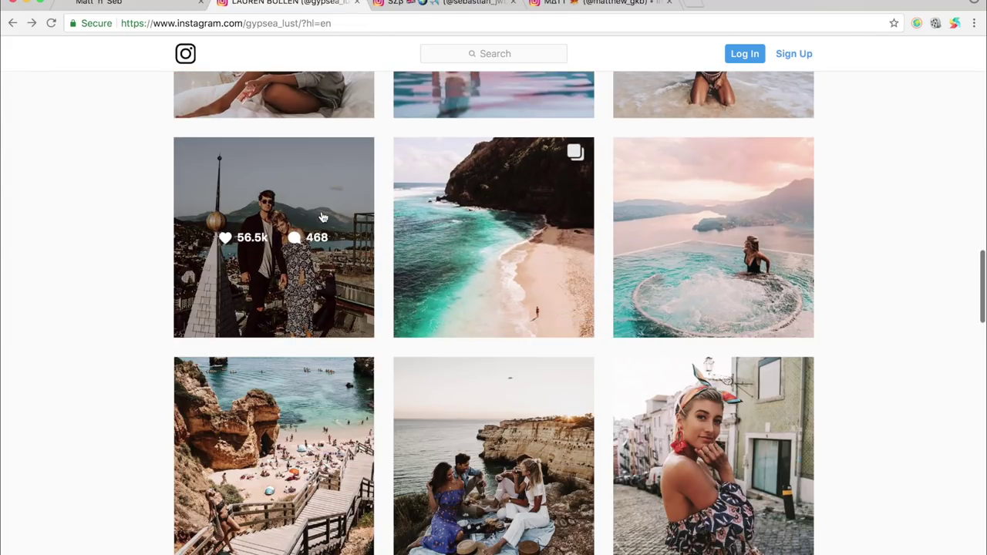
scroll(621, 206, up, 1)
scroll(621, 205, up, 20)
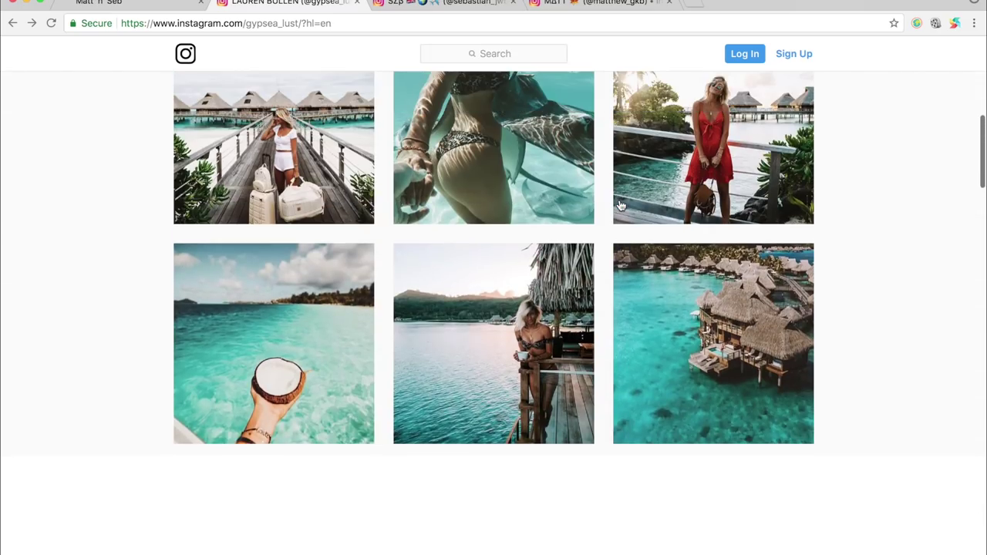
scroll(621, 205, up, 1)
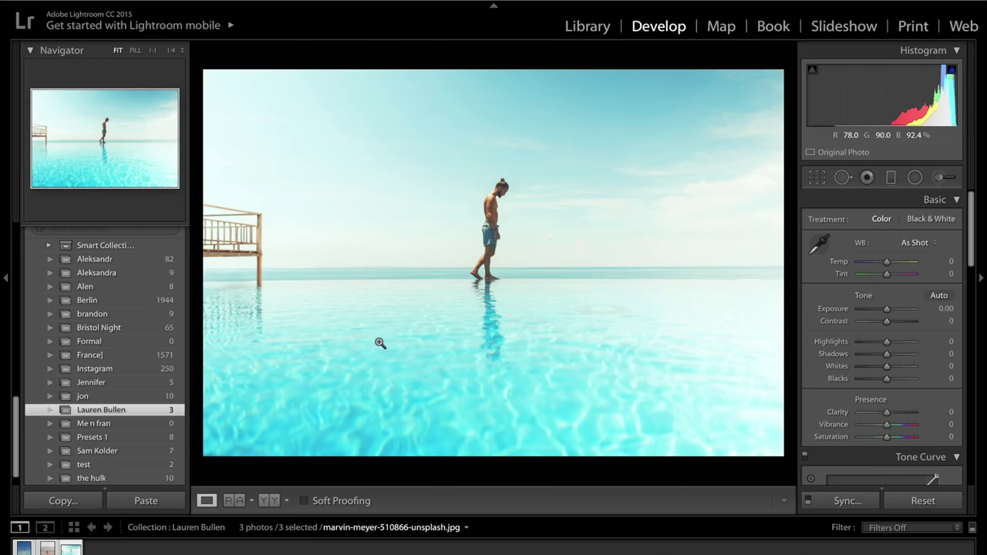
Check the Instagram reference and in Lightroom set Highlights to −100, Shadows to +45, Whites to +14, Blacks to −7 and Contrast to +59
key(ctrl+Left)
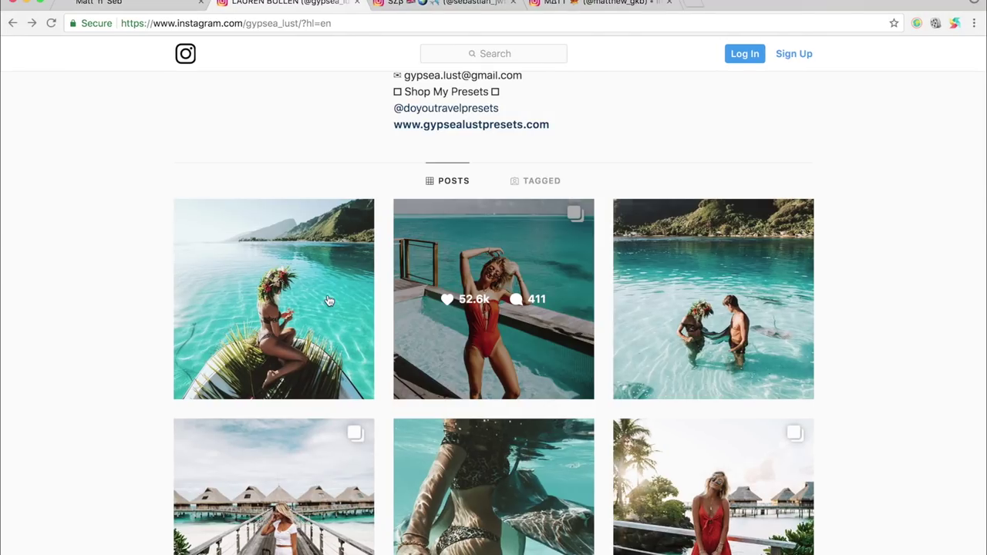
key(ctrl+Right)
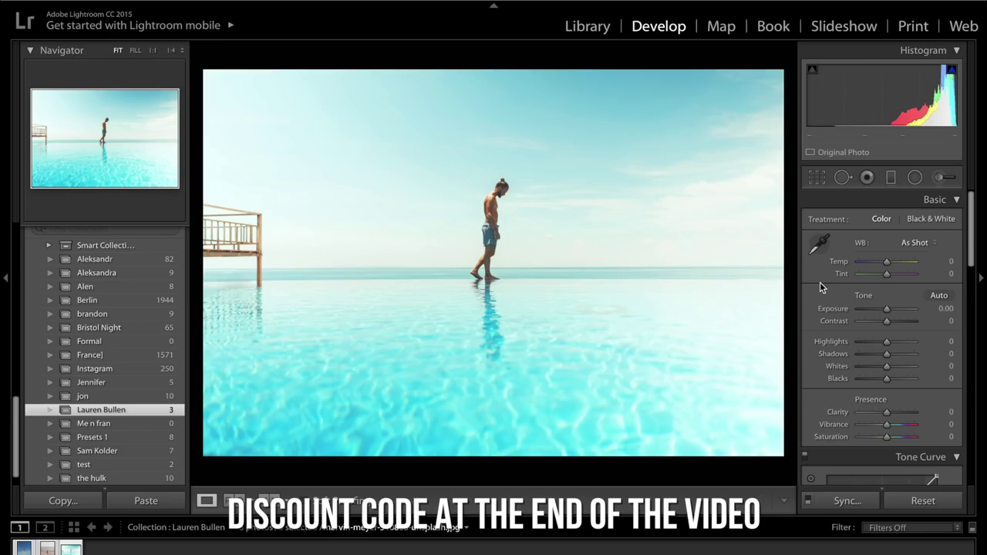
drag(886, 344, 850, 346)
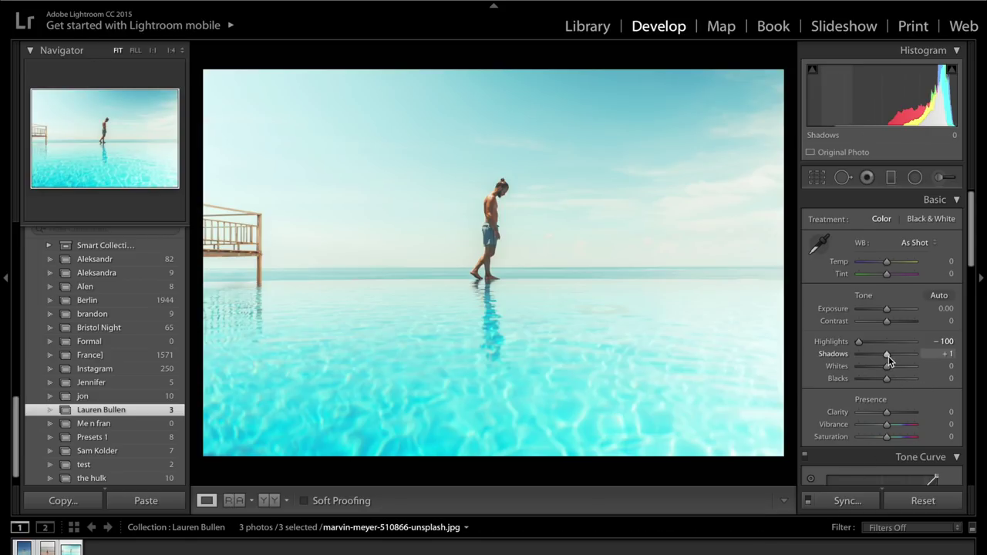
drag(887, 356, 901, 356)
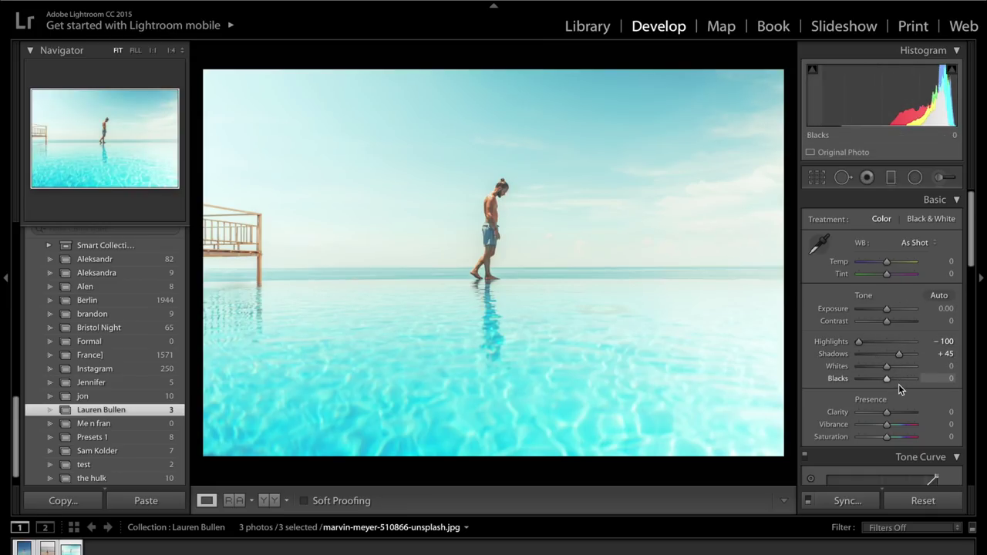
drag(887, 366, 884, 381)
drag(887, 323, 904, 323)
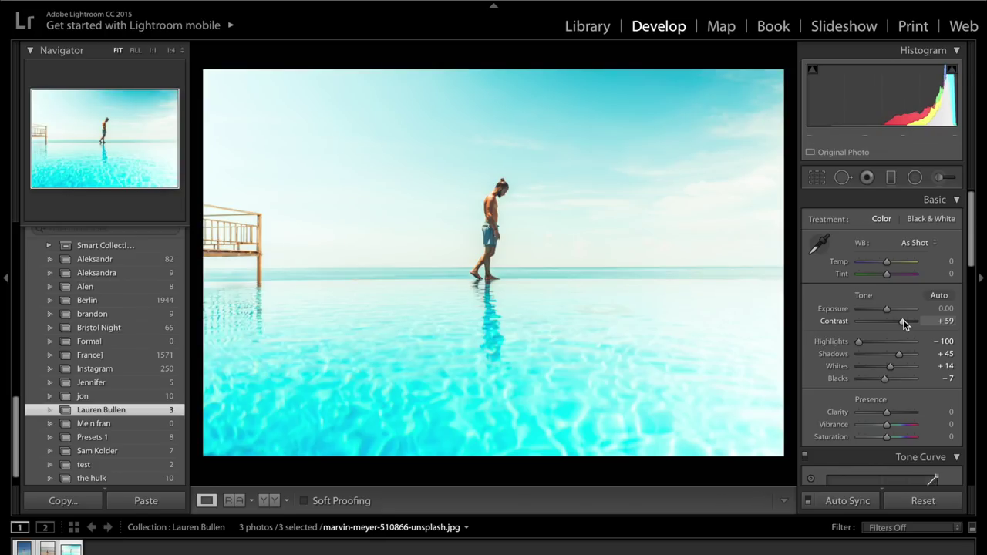
Compare the pool photo with the Instagram reference posts and set Blacks to −36 in Lightroom
key(super+Tab)
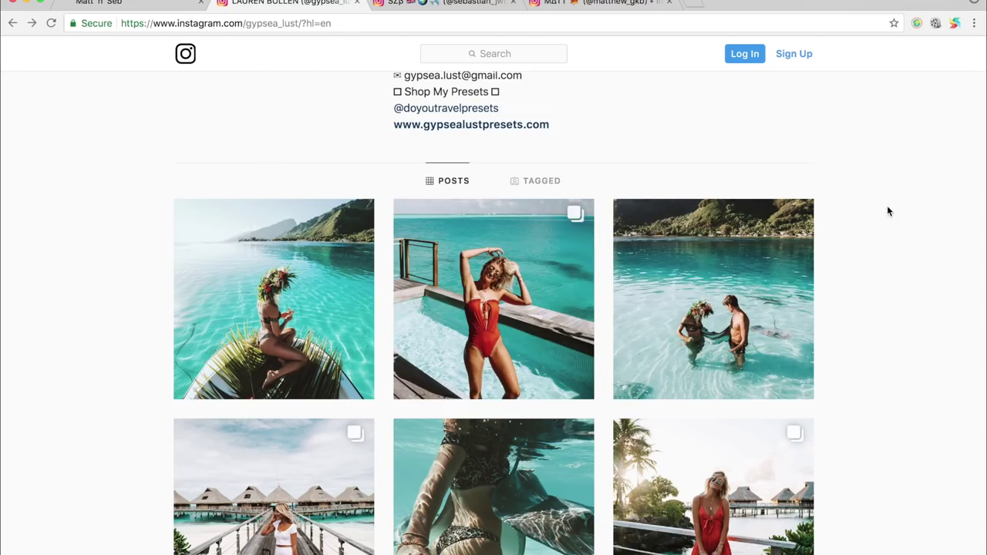
key(super+Tab)
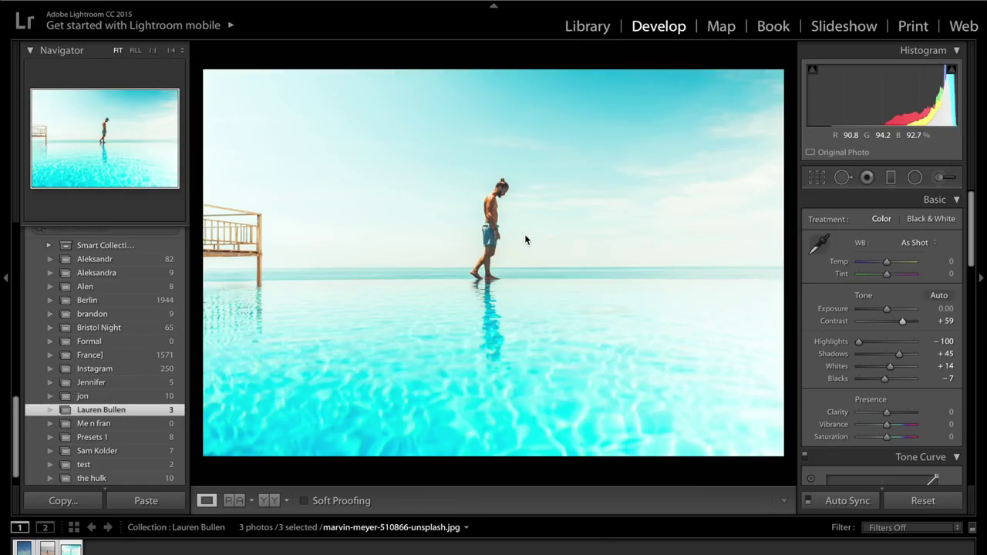
key(super+Tab)
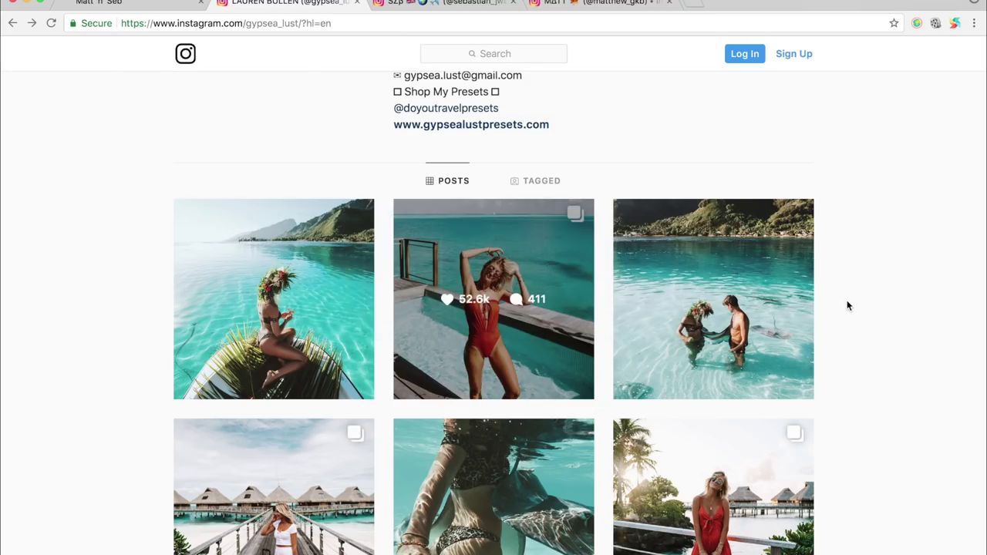
key(super+Tab)
drag(882, 378, 875, 379)
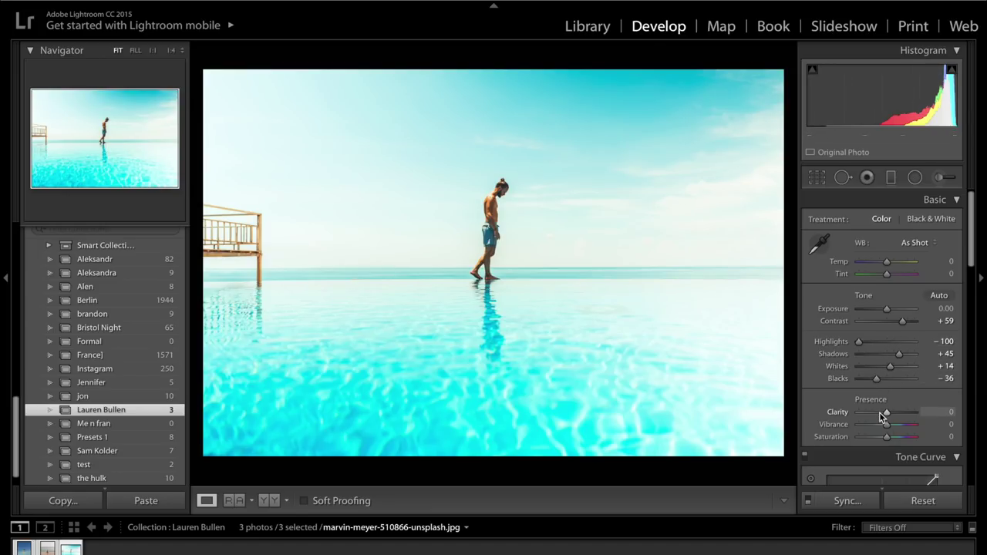
Shape the RGB tone curve into a gentle S with a fixed midpoint, raised highlights and lowered shadows
click(946, 202)
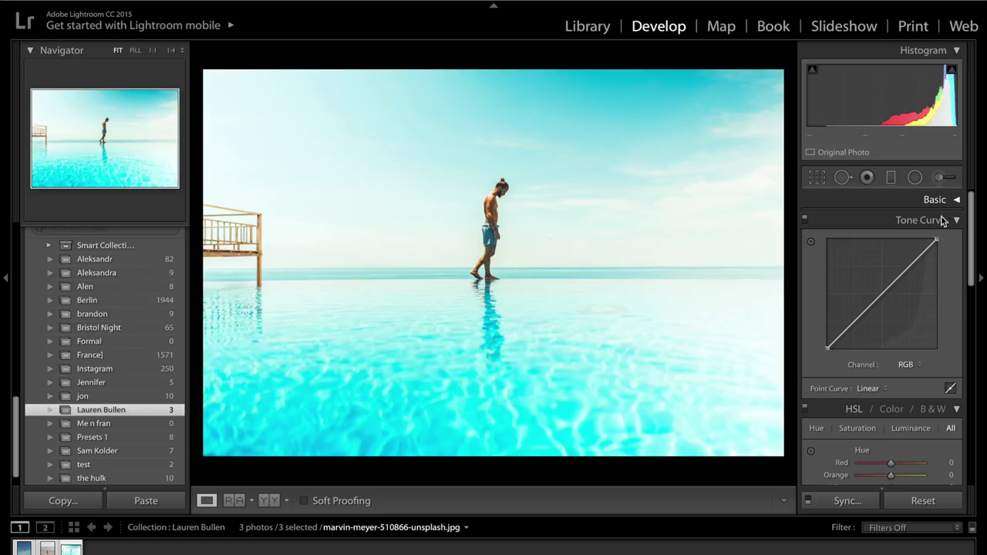
click(883, 295)
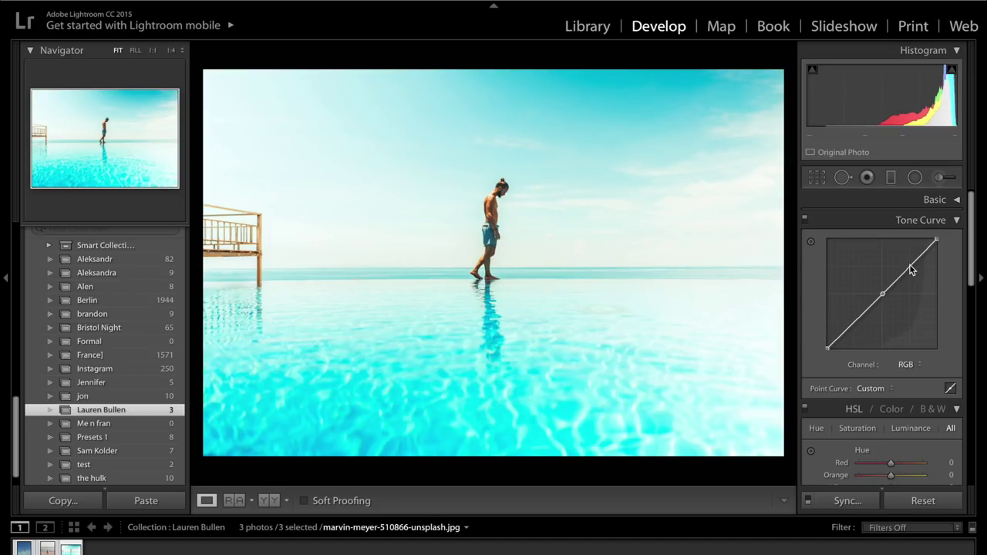
drag(910, 267, 910, 263)
drag(859, 325, 856, 329)
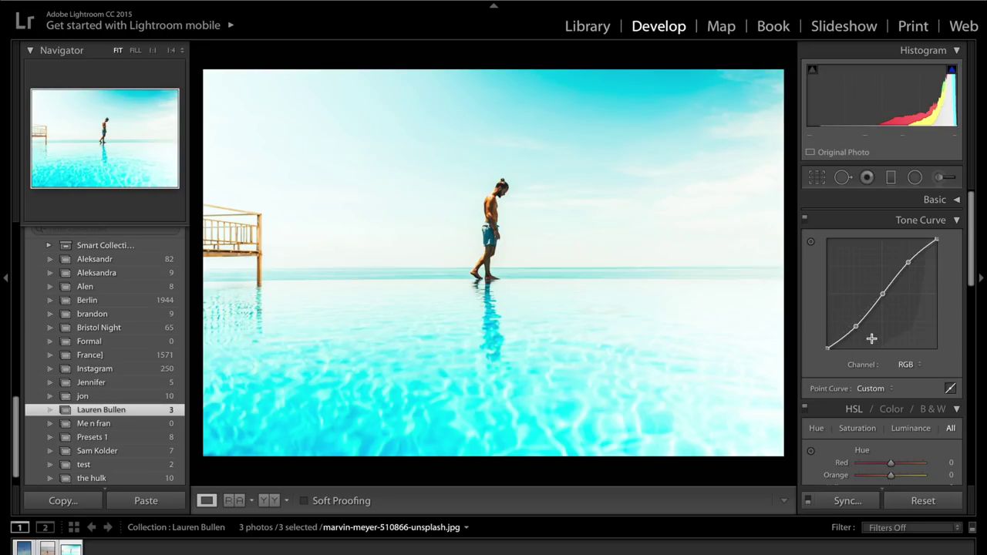
Raise the black point of the RGB tone curve to an output of about 5.1%
key(super+Tab)
drag(829, 348, 826, 344)
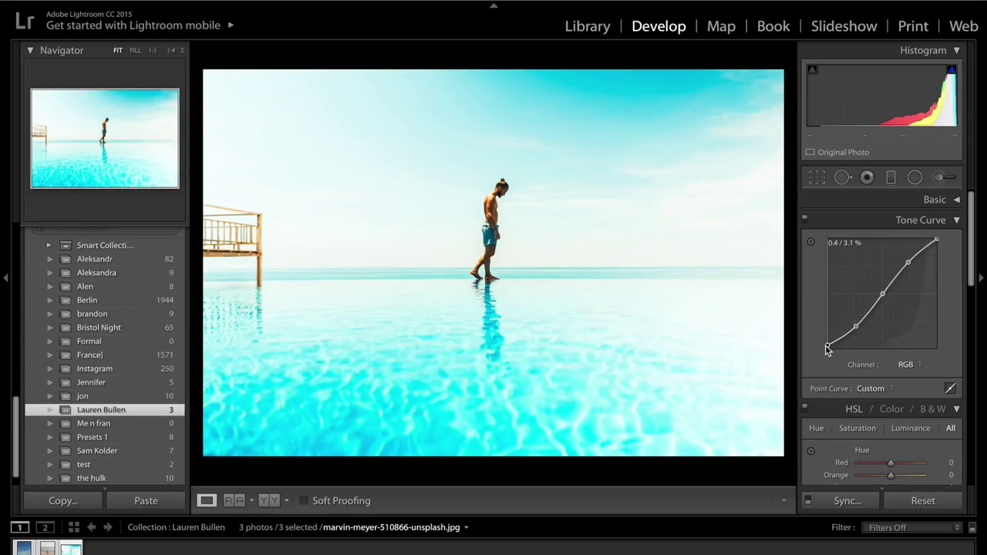
mouse_move(827, 347)
mouse_down()
mouse_move(826, 310)
mouse_move(823, 333)
mouse_up()
drag(827, 329, 825, 343)
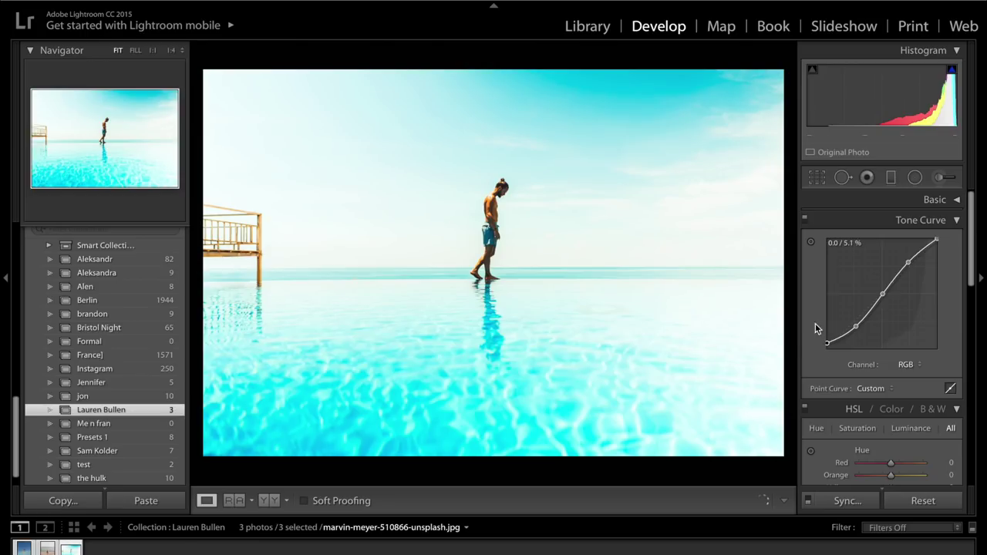
Compare with the Instagram reference and set the HSL Luminance of Aqua to −45 and Blue to −44 in Lightroom
click(930, 224)
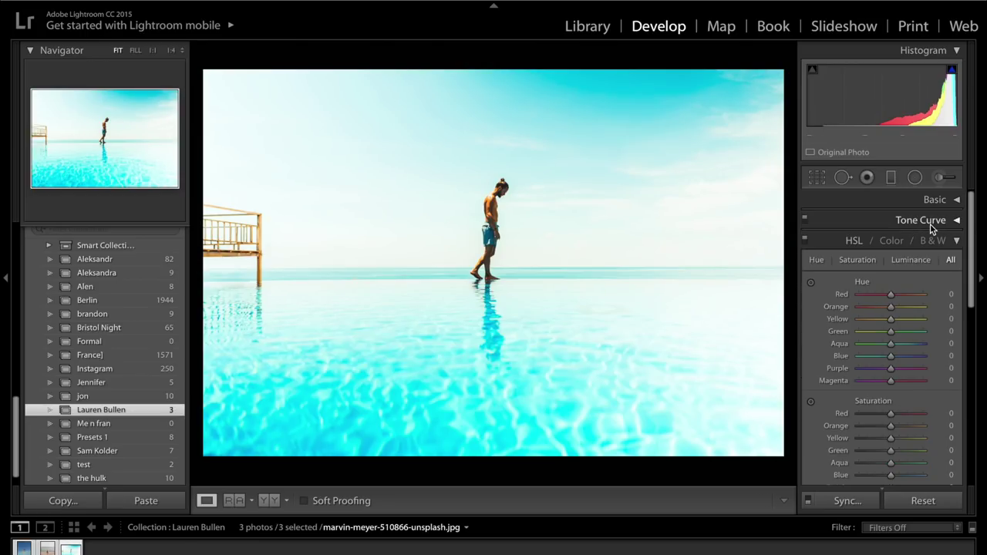
scroll(893, 308, down, 2)
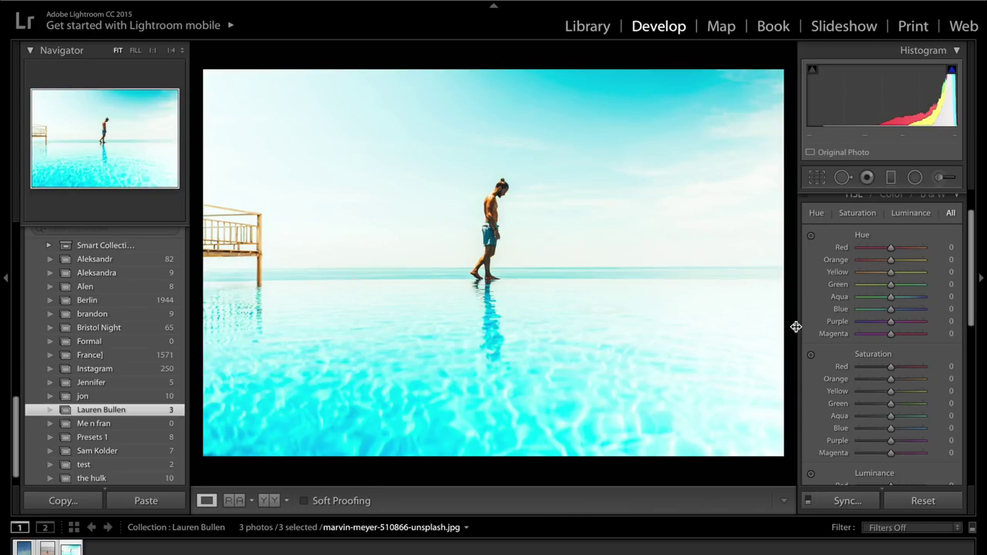
scroll(892, 265, up, 1)
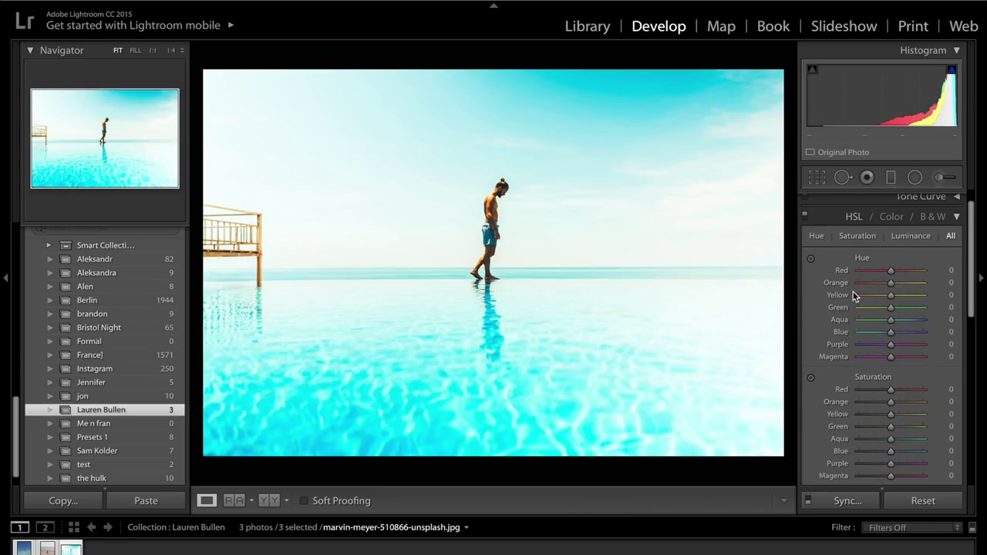
scroll(817, 324, down, 1)
key(ctrl+Left)
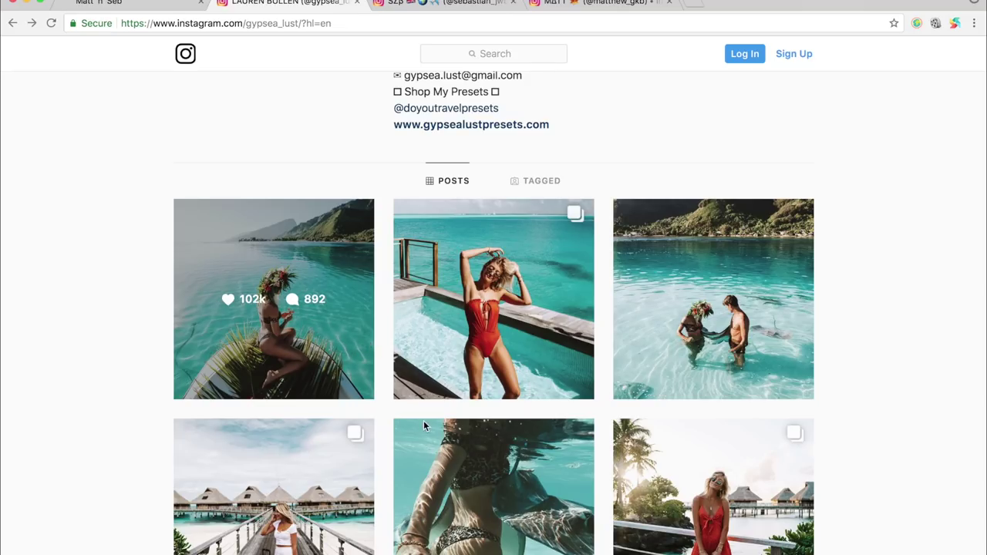
key(ctrl+Right)
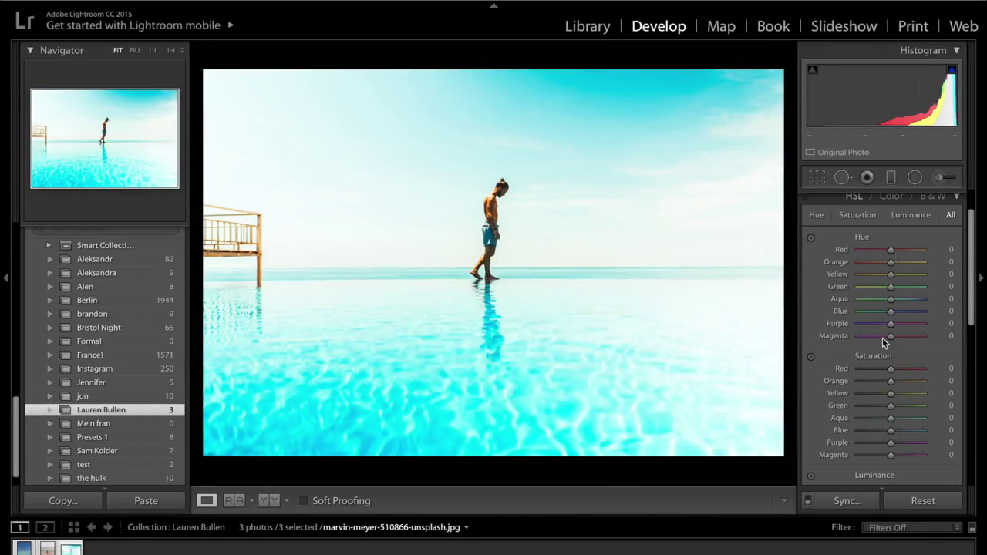
scroll(875, 393, down, 5)
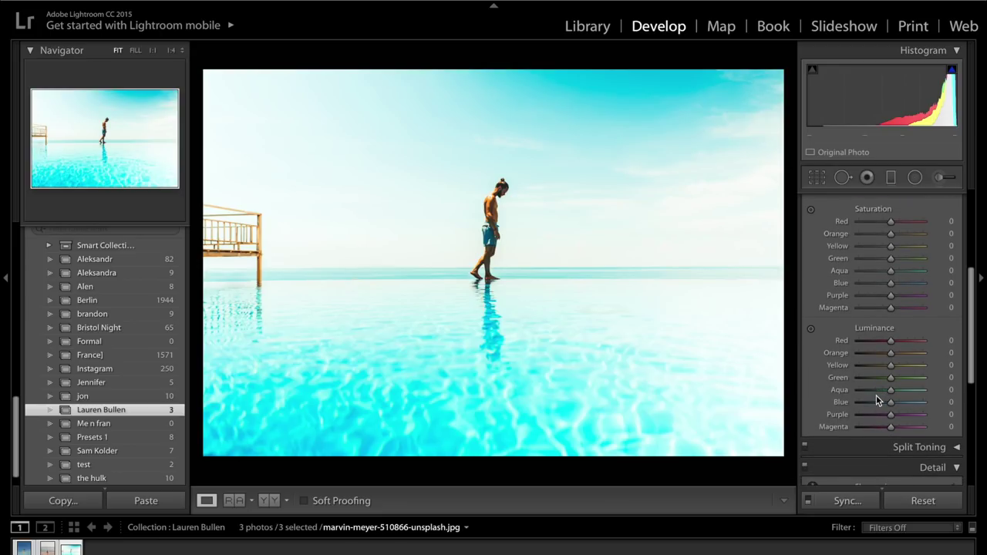
click(879, 389)
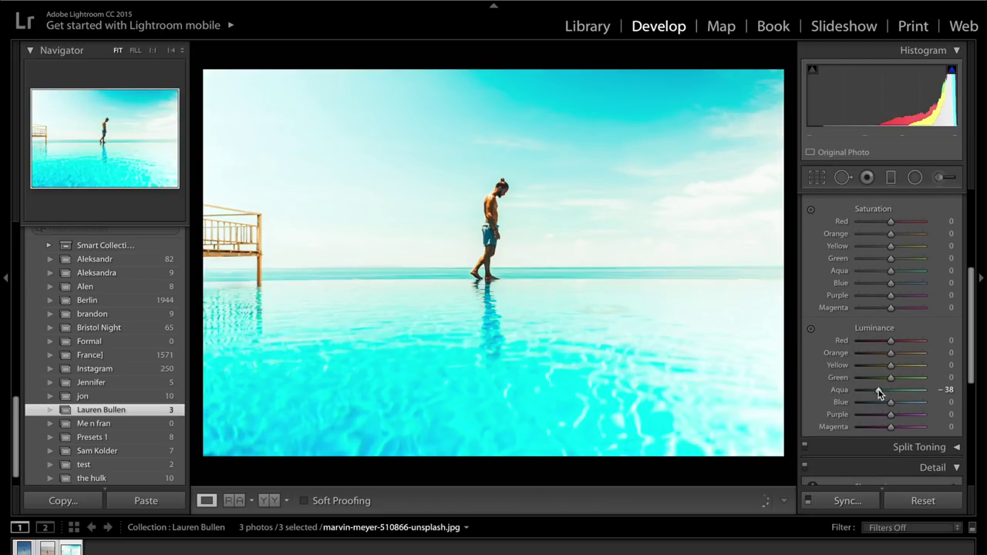
drag(891, 402, 877, 408)
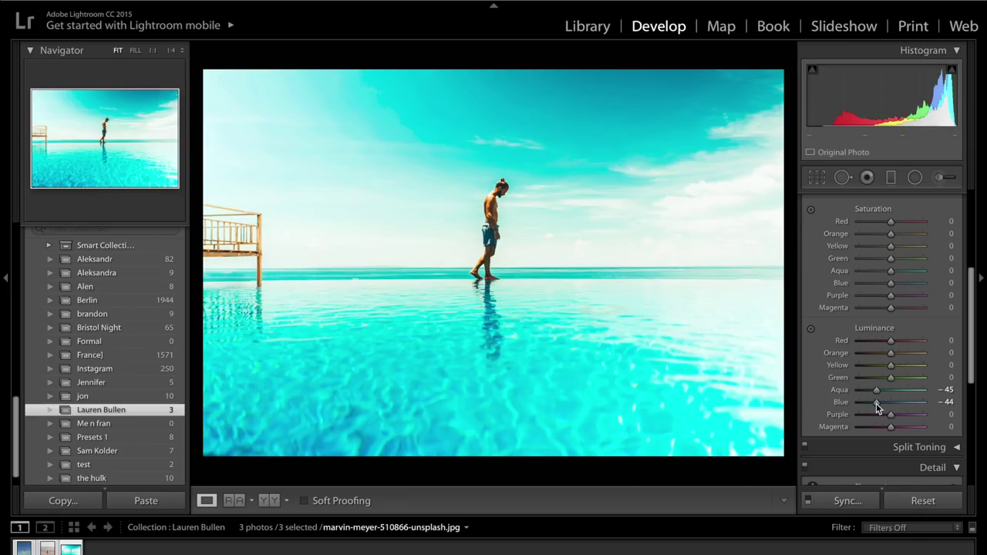
Set the HSL Hue of Blue to +43 and Aqua to +10
scroll(876, 404, up, 4)
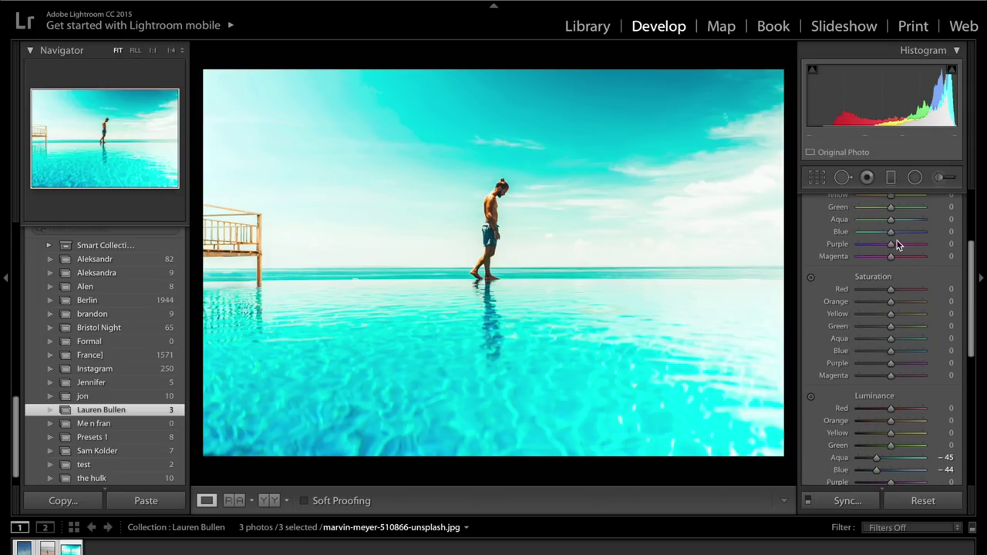
drag(900, 231, 895, 222)
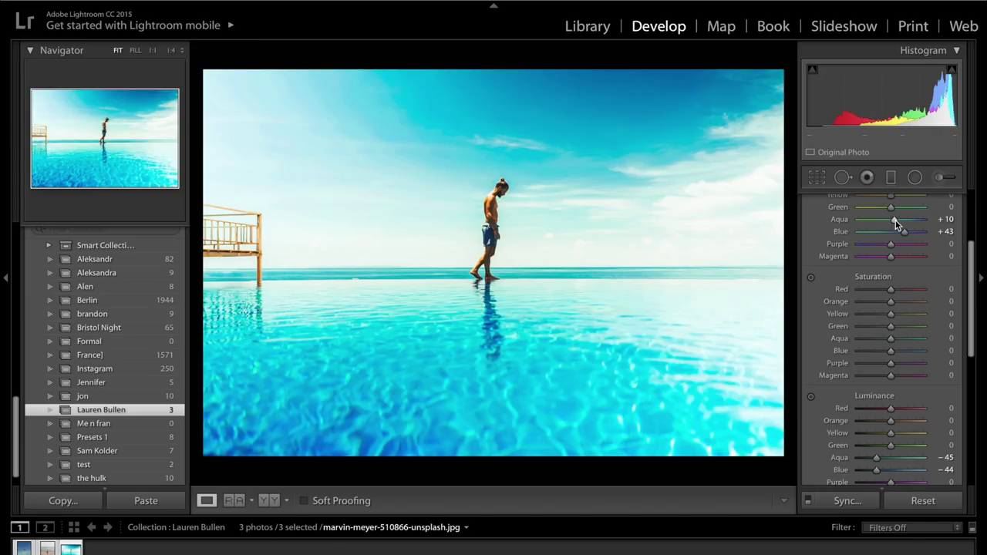
Compare the water with the Instagram reference and set the HSL Hue of Aqua to +10 and Blue to +25 in Lightroom
mouse_move(893, 220)
mouse_down()
mouse_move(883, 236)
mouse_move(896, 244)
mouse_move(901, 234)
mouse_up()
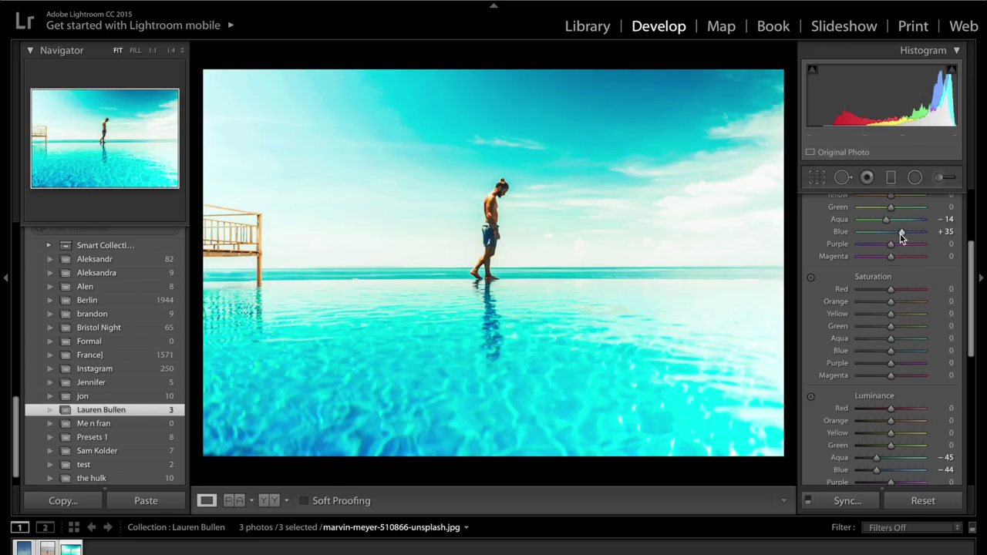
drag(887, 219, 895, 222)
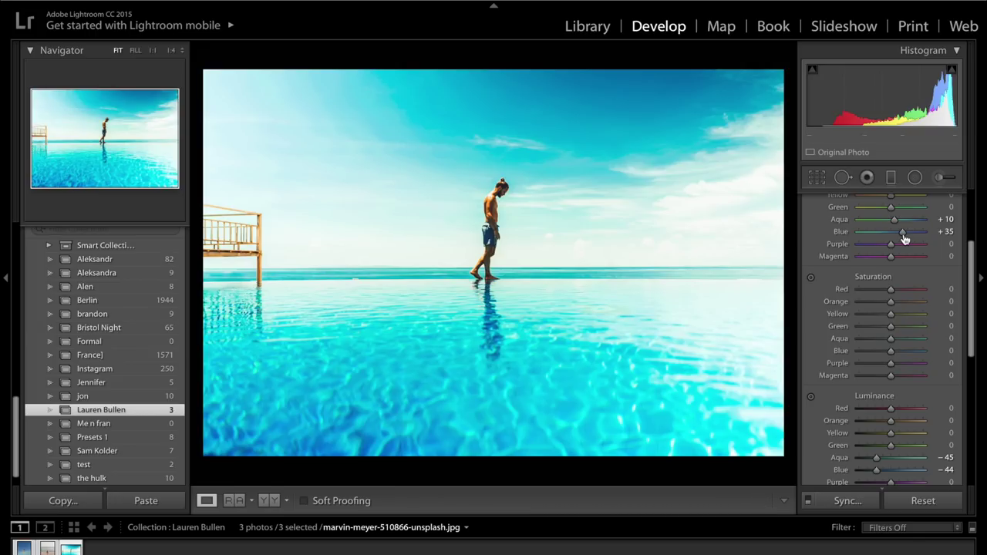
key(super+Tab)
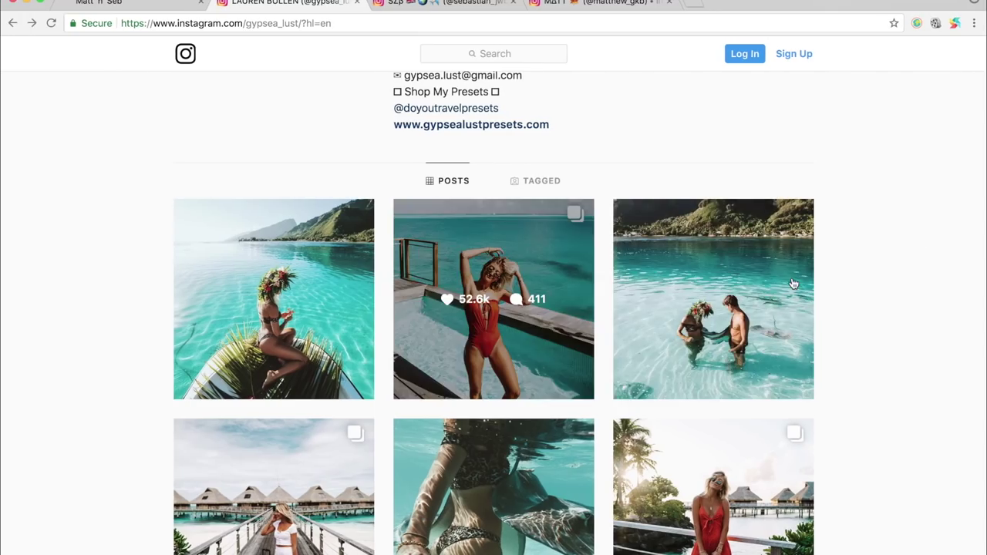
key(super+Tab)
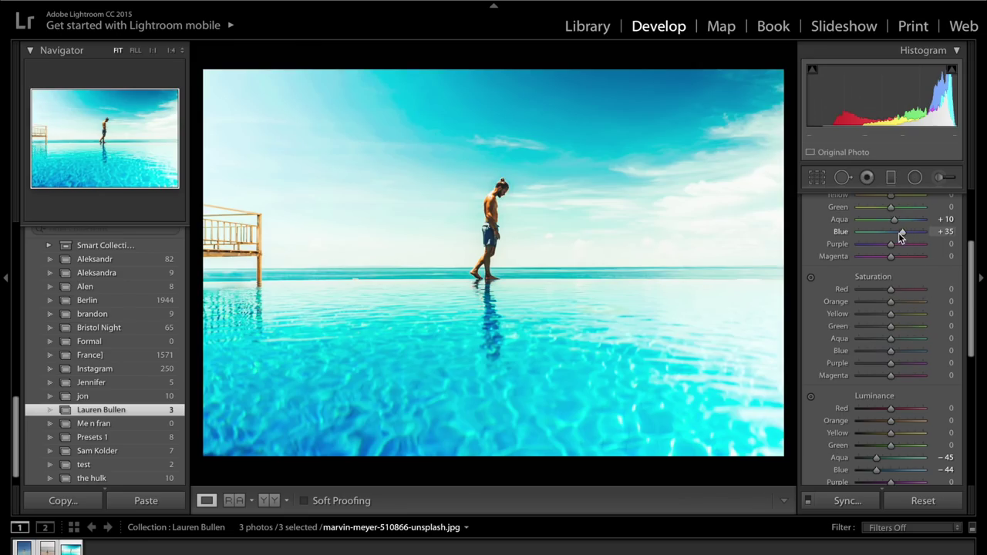
drag(898, 234, 896, 236)
Set the HSL Saturation of Blue to −65 and Aqua to −43
scroll(896, 232, up, 2)
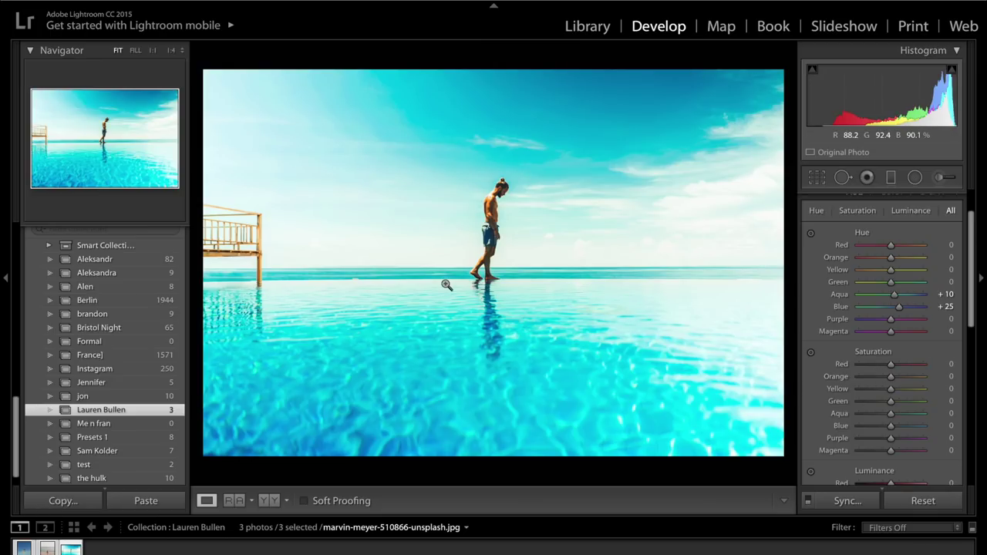
click(873, 428)
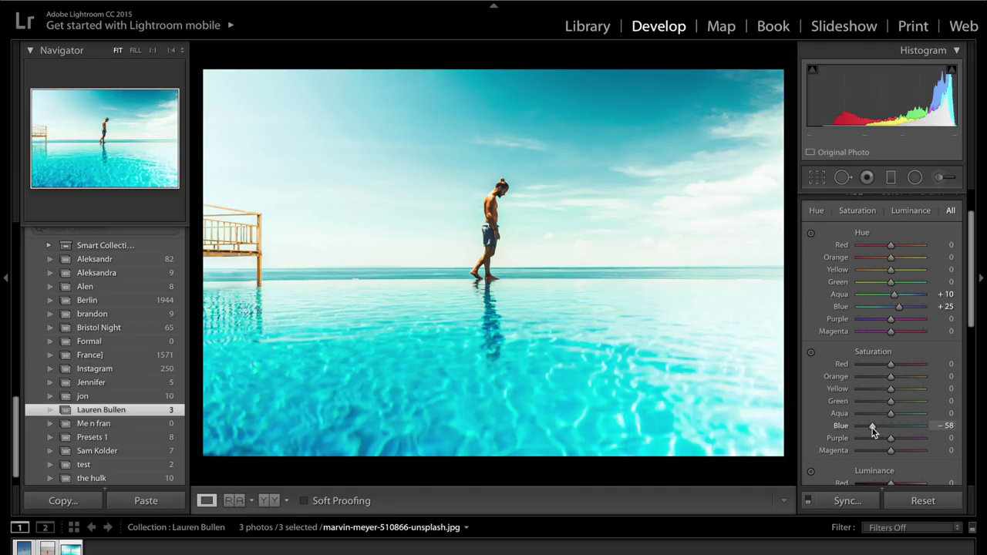
mouse_move(873, 428)
mouse_down()
mouse_move(849, 427)
mouse_move(870, 426)
mouse_up()
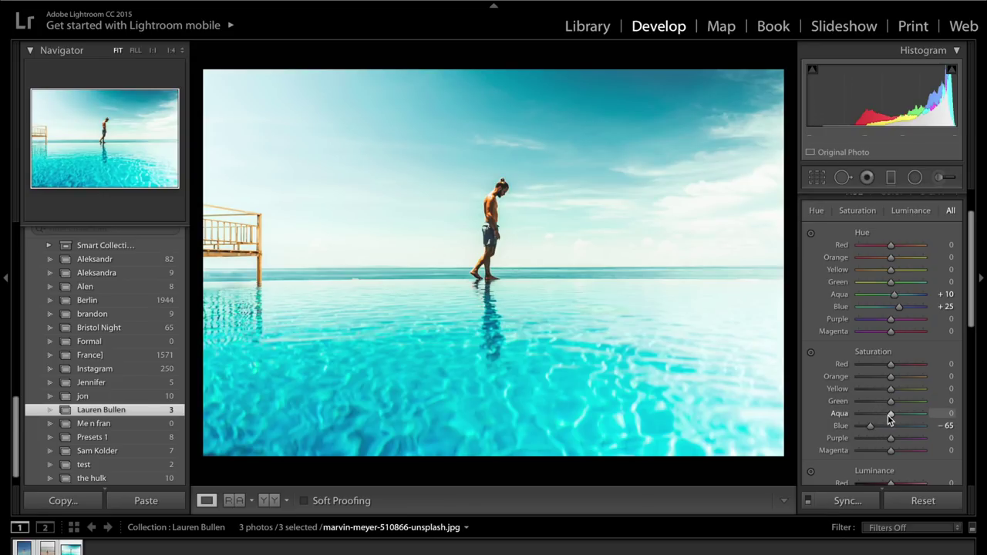
drag(890, 415, 876, 414)
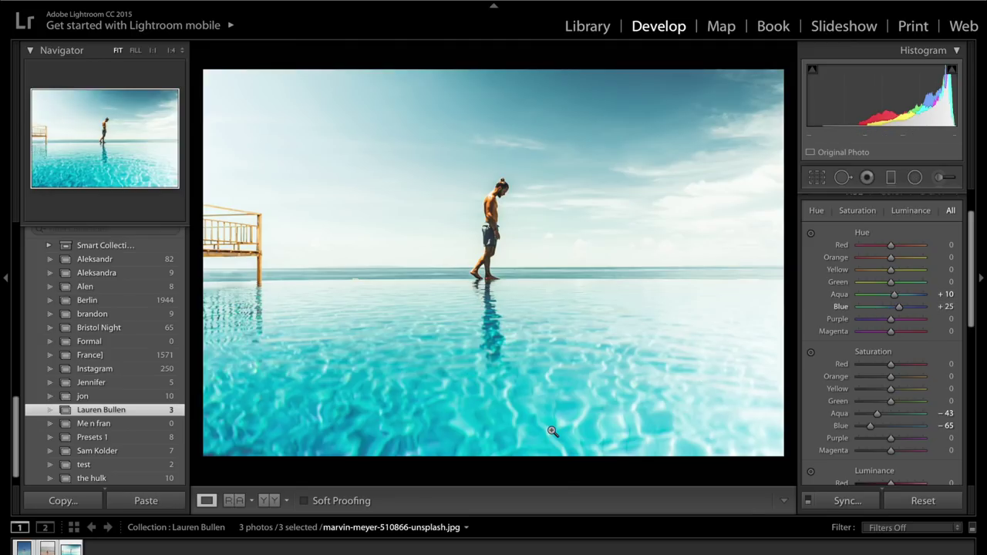
Set the HSL Hue of Blue to +20 in Lightroom, checking the water tones against the Instagram feed
key(ctrl+Left)
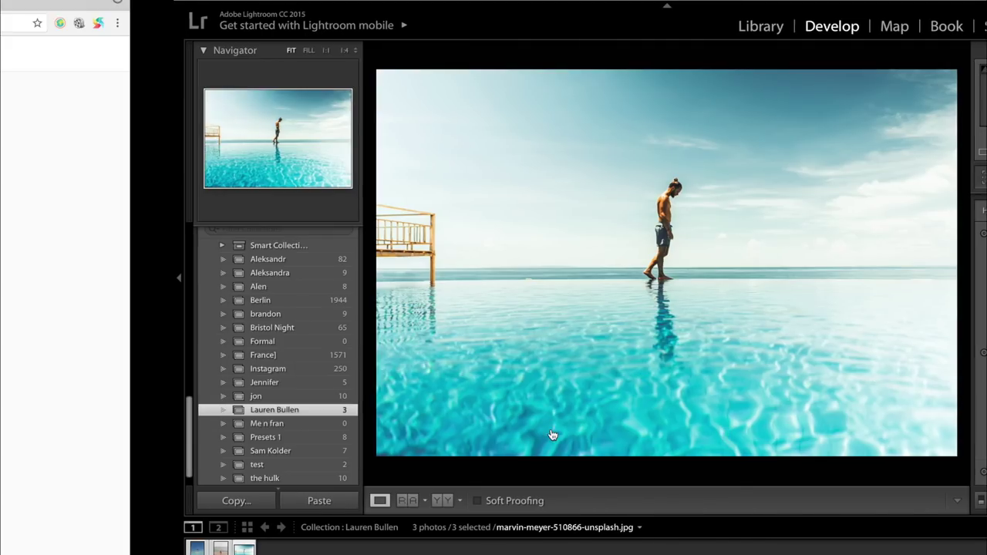
mouse_move(667, 307)
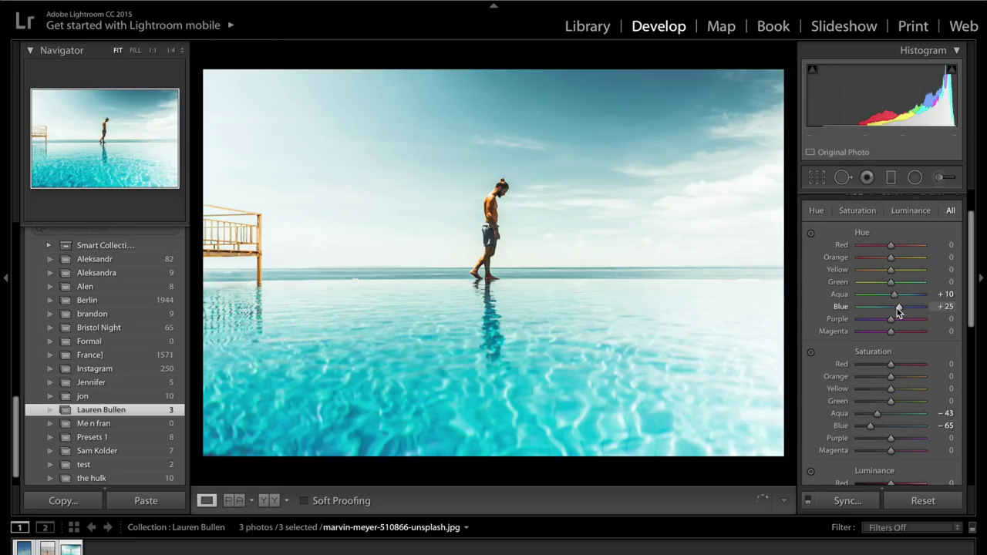
click(897, 308)
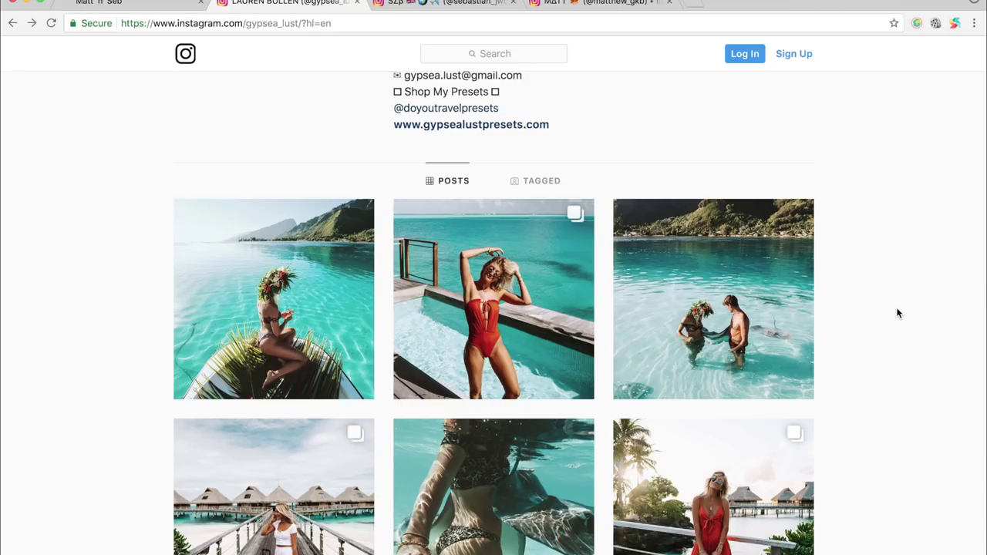
scroll(898, 313, down, 2)
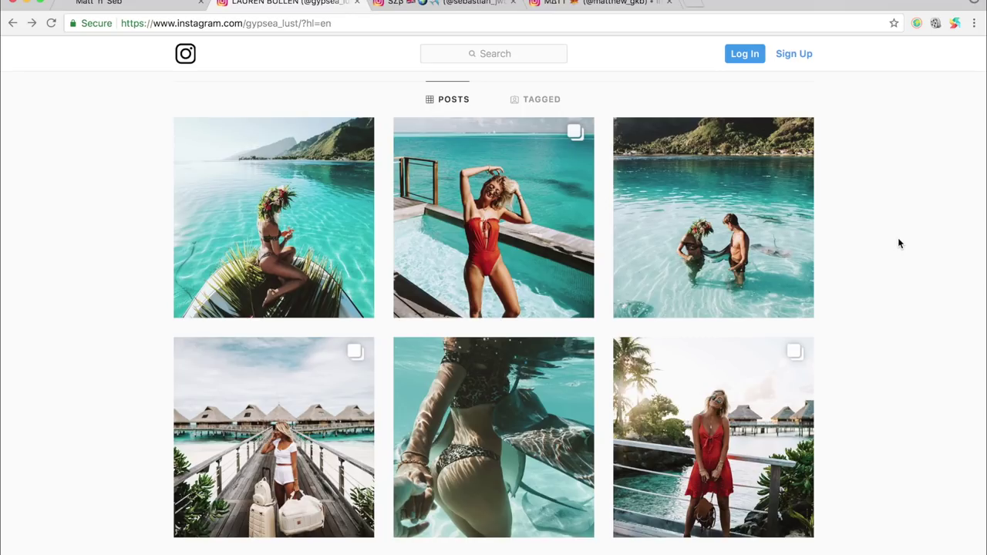
key(ctrl+Right)
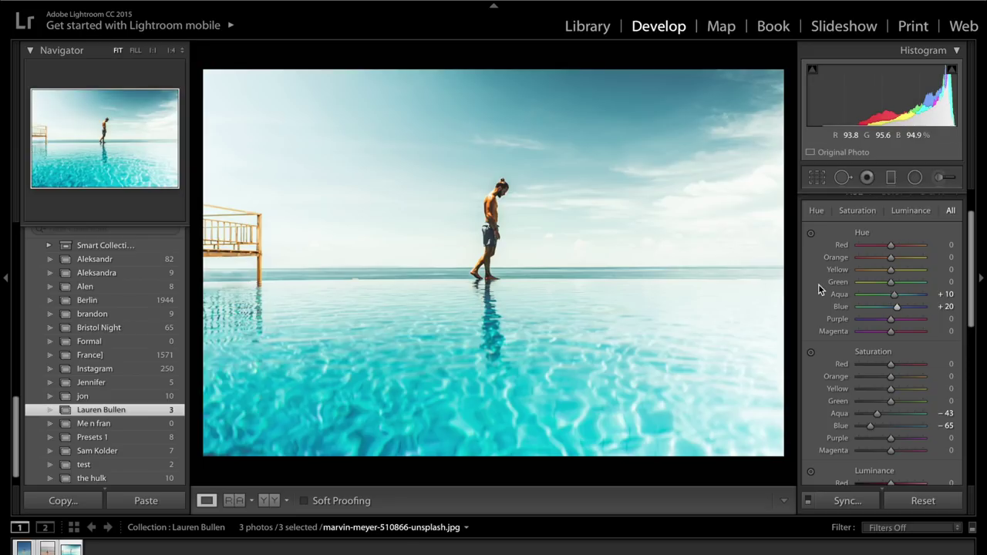
Reduce the HSL Saturation of Red to −39 and Orange to −41
click(878, 365)
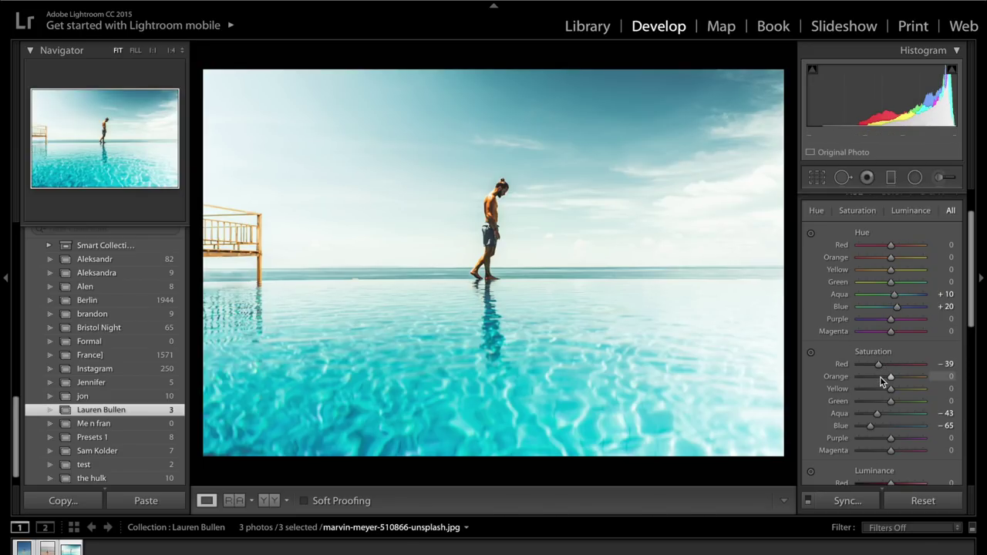
click(876, 376)
drag(876, 377, 878, 376)
Shift the HSL Hue of Red to −14 and Orange to −13
click(881, 245)
drag(882, 245, 884, 245)
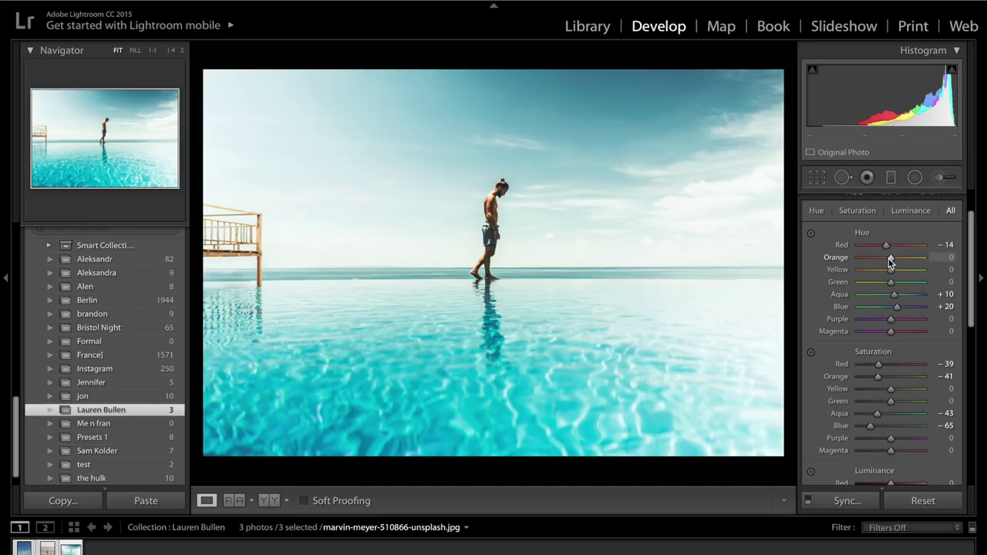
mouse_move(890, 258)
mouse_down()
mouse_move(874, 256)
mouse_move(885, 259)
mouse_up()
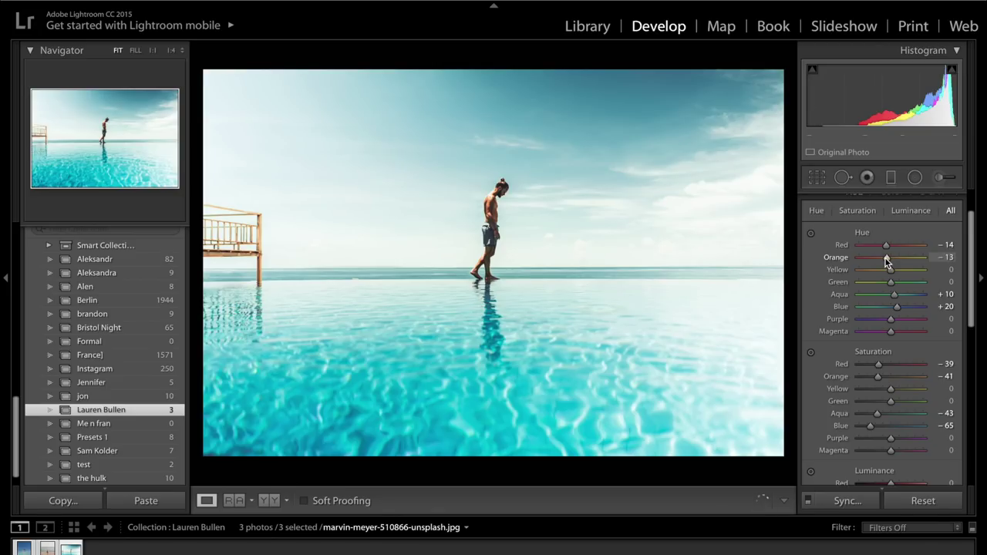
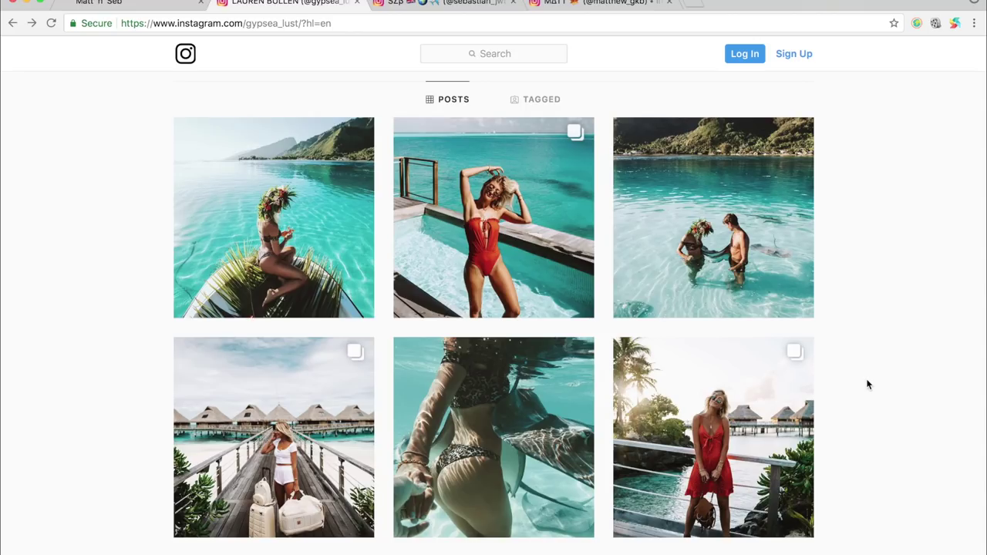
Review more photos in the Instagram feed and set the HSL Saturation of Yellow to −28 and Green to −66 in Lightroom
scroll(868, 384, down, 3)
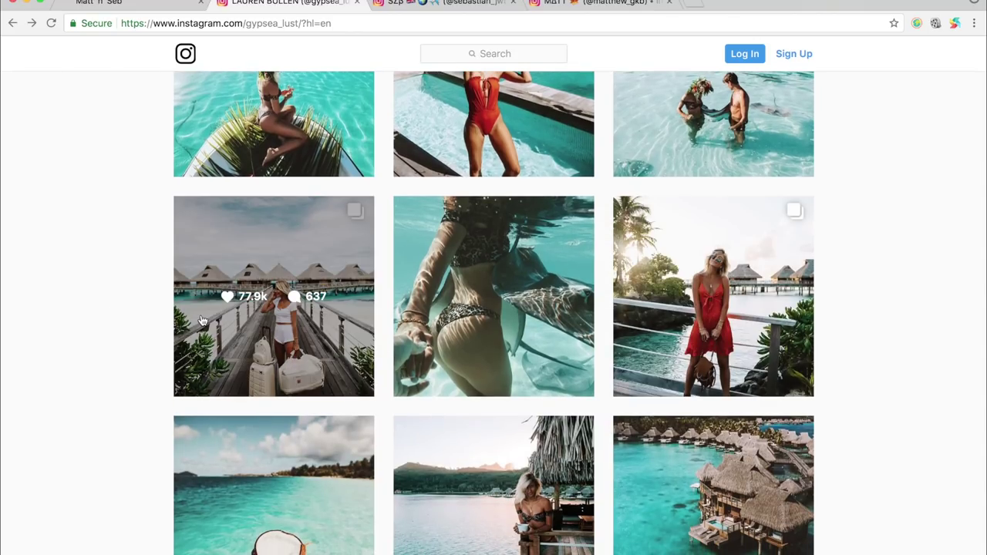
scroll(390, 487, down, 3)
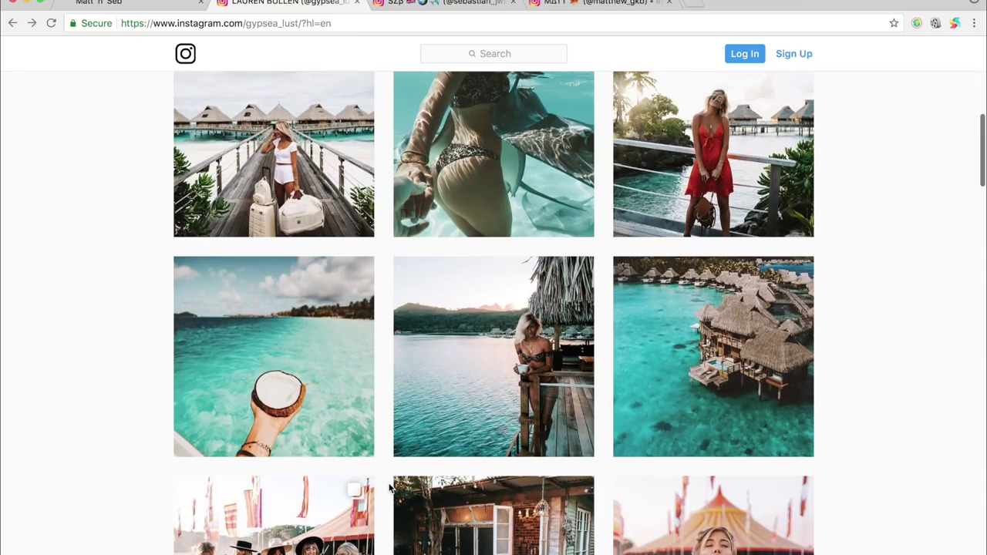
scroll(861, 433, down, 2)
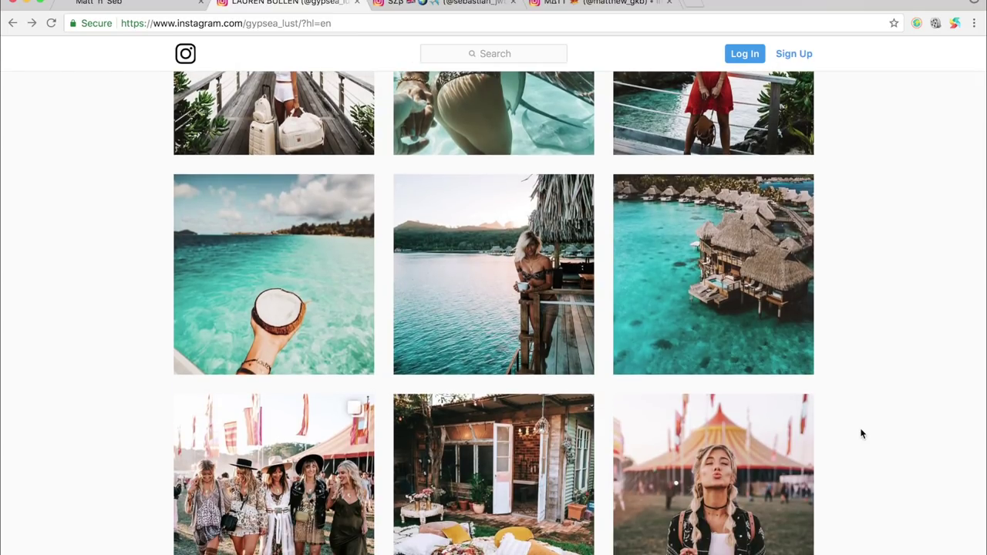
key(ctrl+Right)
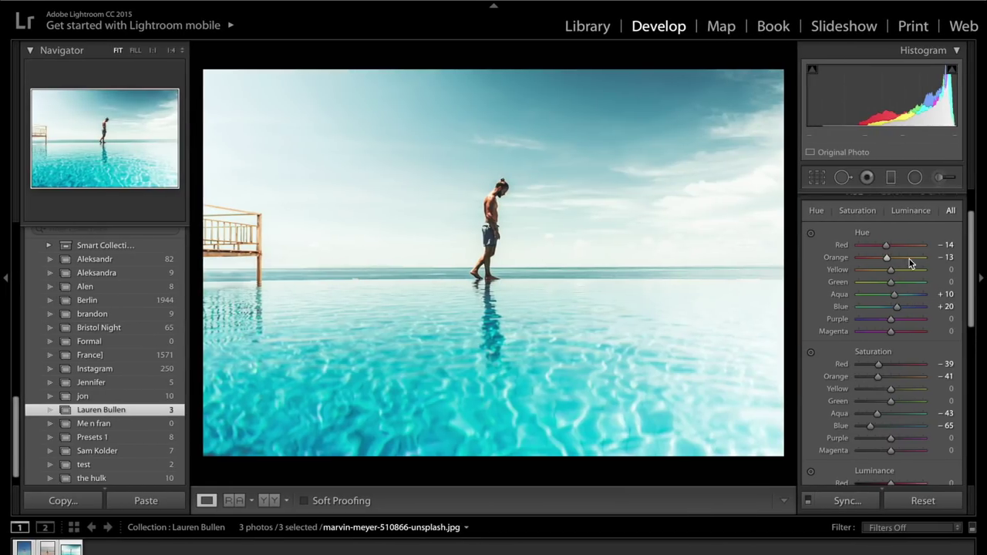
scroll(891, 301, down, 1)
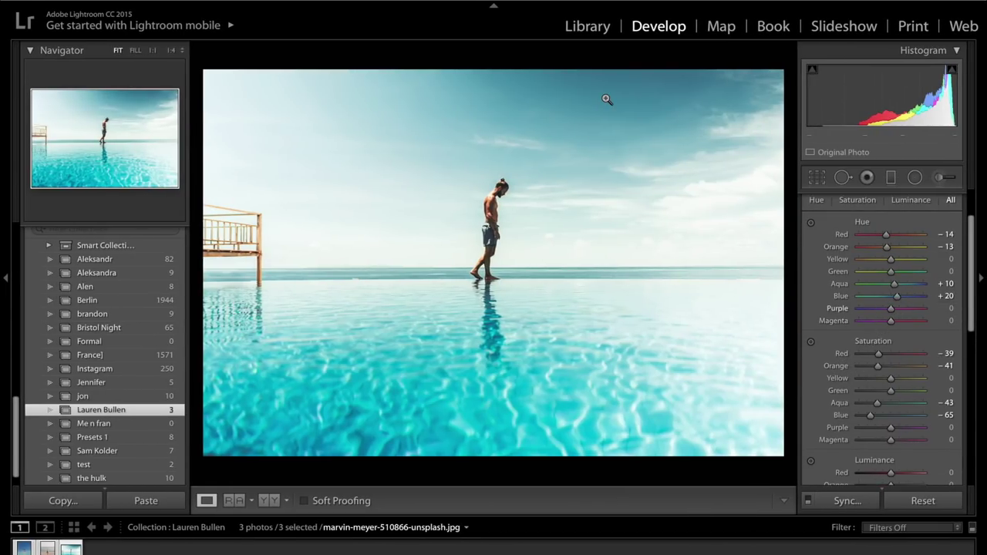
scroll(924, 230, down, 4)
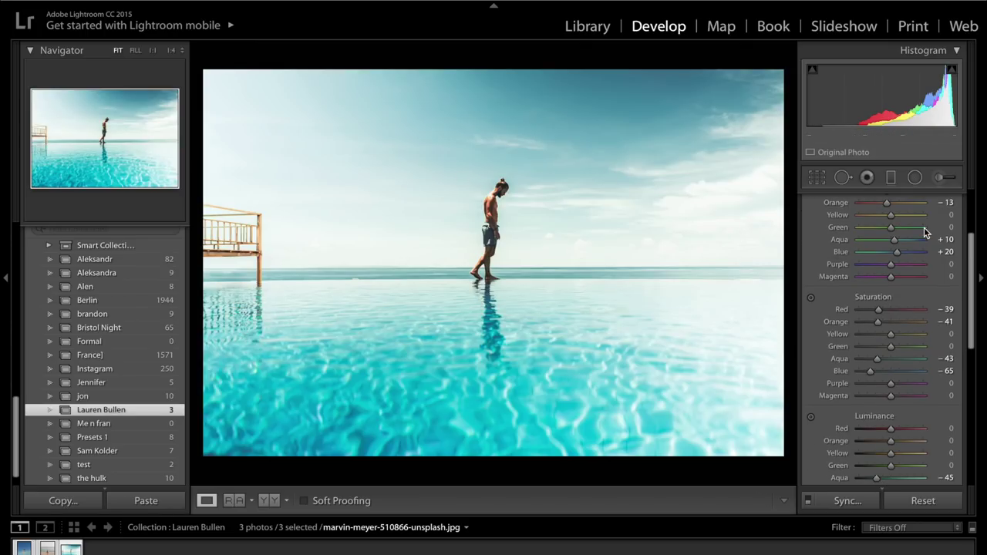
scroll(906, 263, down, 2)
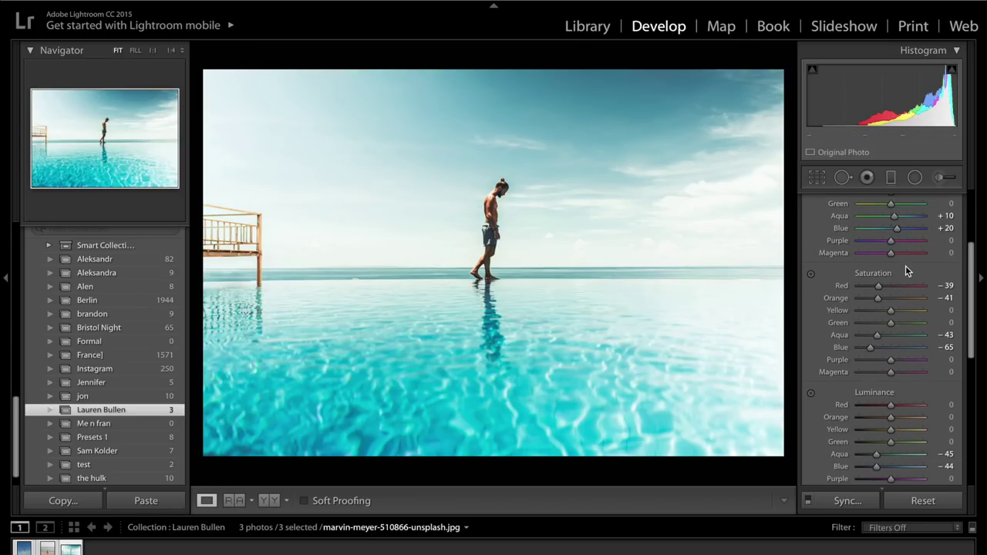
click(881, 311)
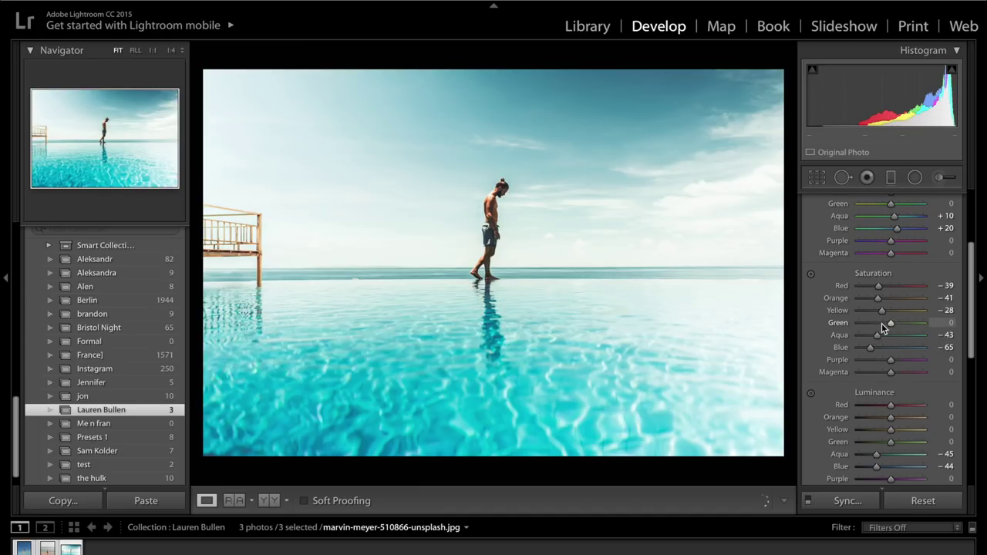
click(872, 323)
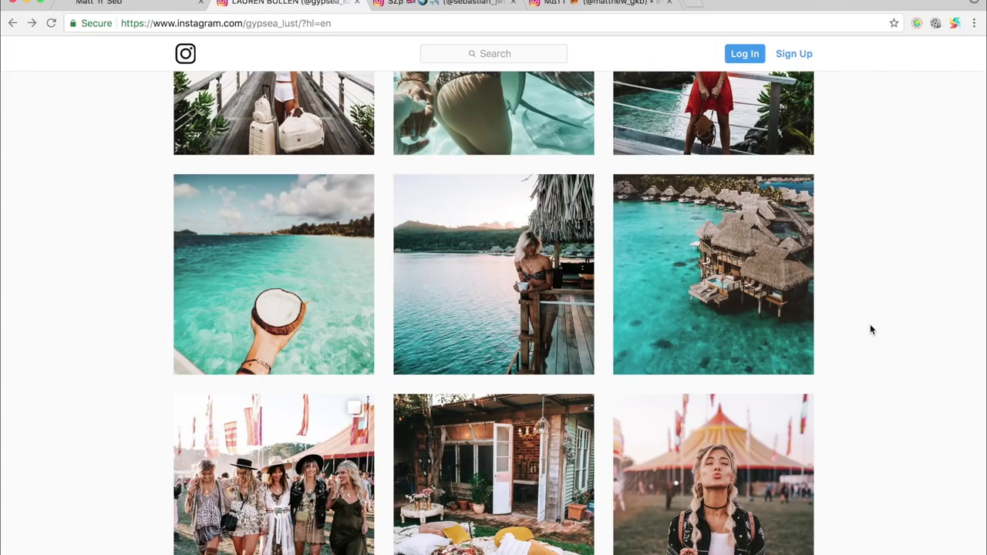
Collapse the HSL settings in Lightroom, set the Split Toning Highlights Hue to 360 and adjust the Highlights Saturation slightly
mouse_move(395, 249)
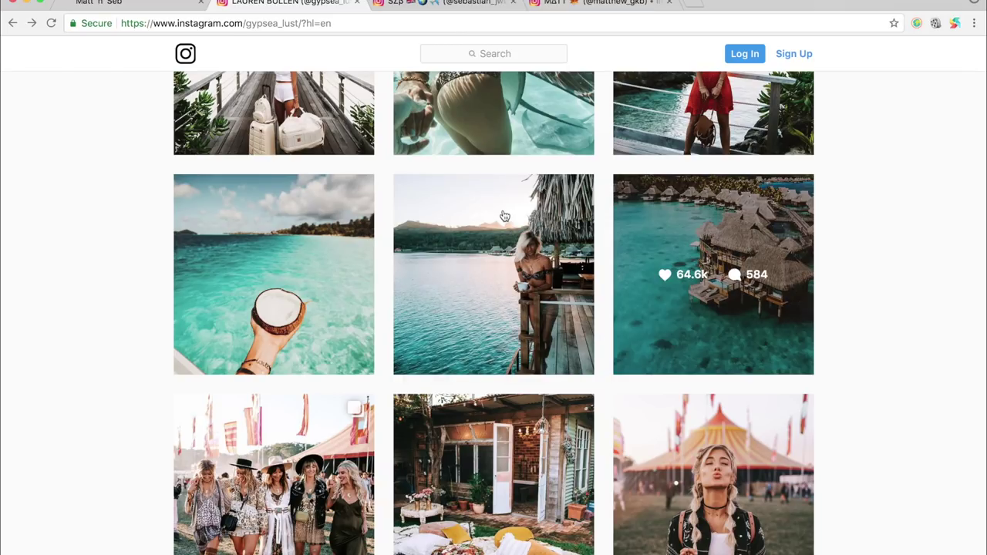
scroll(504, 218, up, 3)
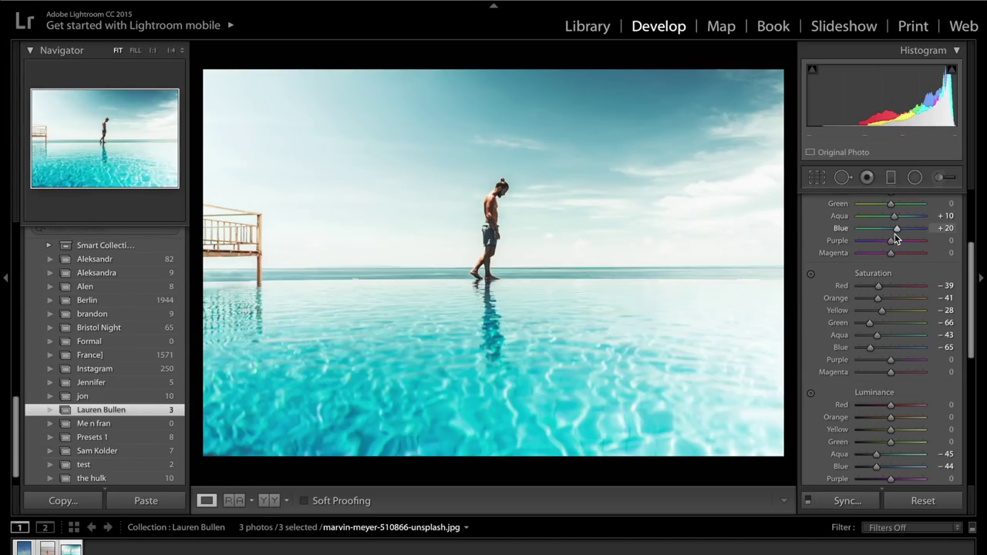
scroll(894, 234, up, 4)
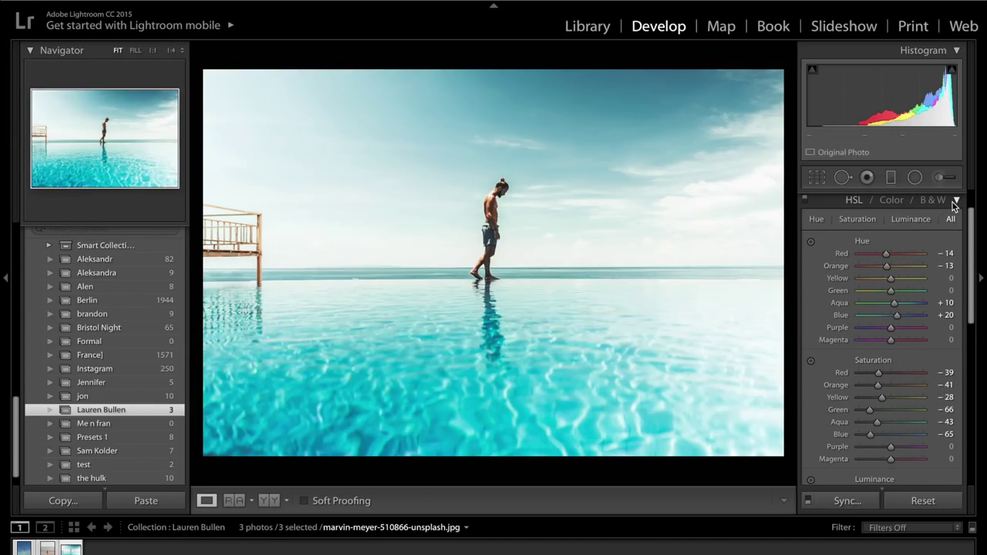
click(956, 201)
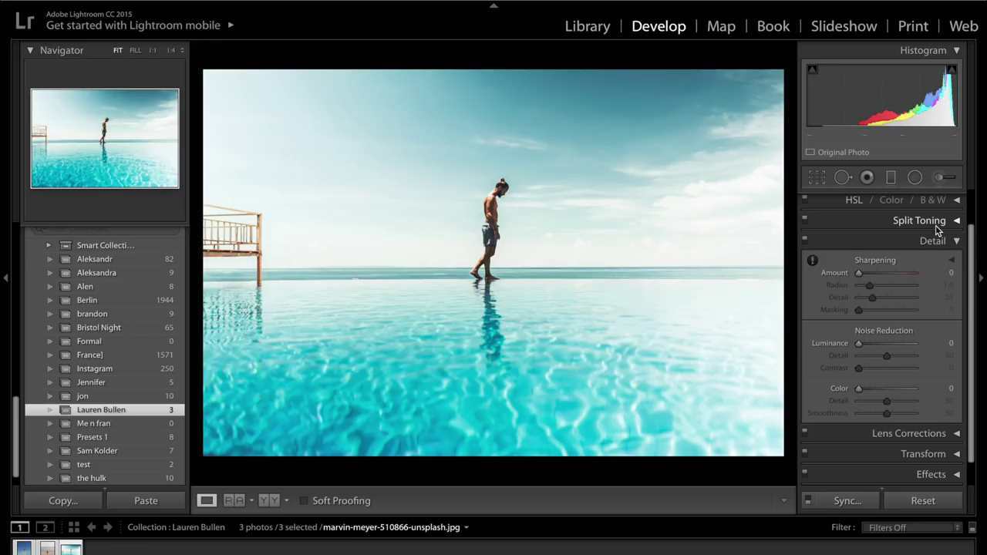
click(937, 222)
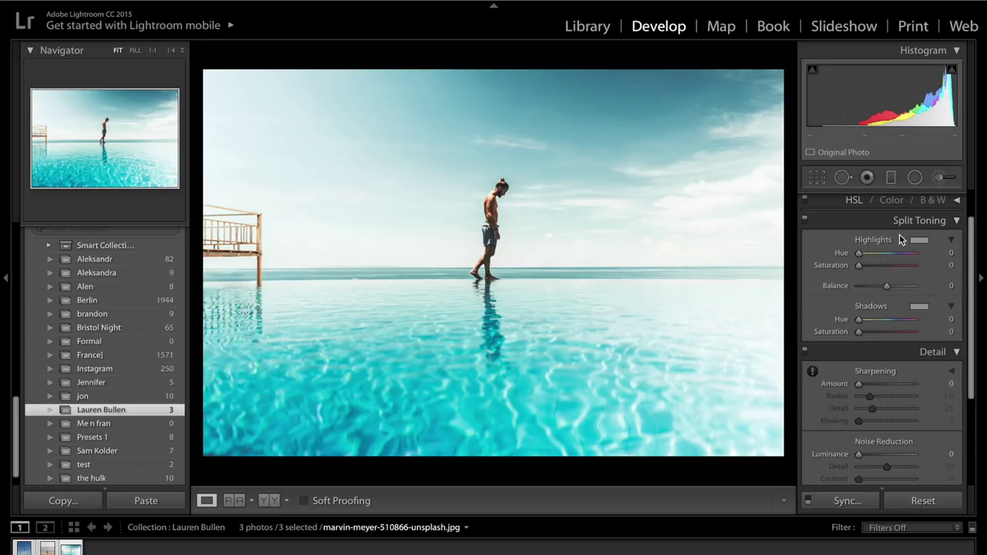
alt+click(861, 253)
drag(865, 257, 917, 252)
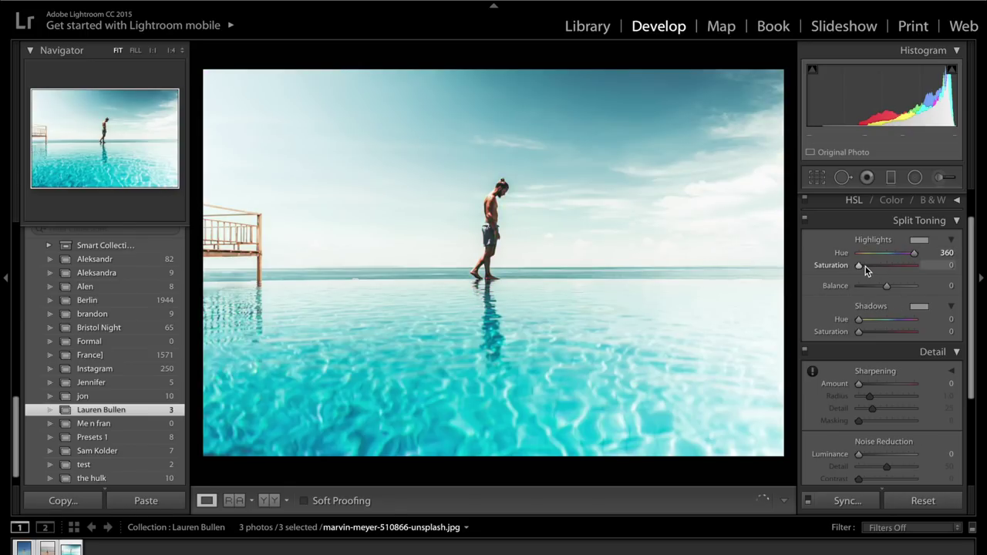
mouse_move(864, 268)
mouse_down()
mouse_move(875, 259)
mouse_move(860, 267)
mouse_up()
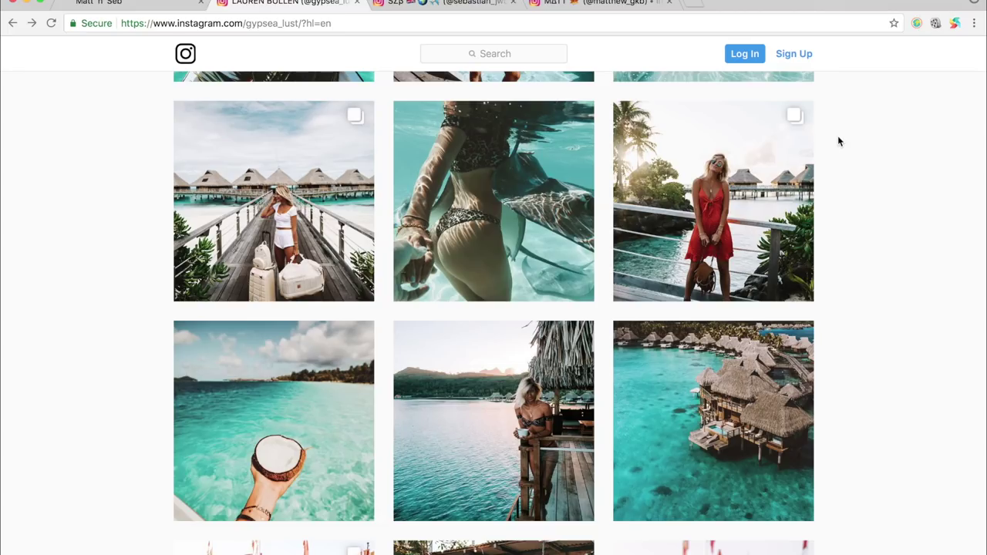
Review the gypsea_lust Instagram feed, and set the Split Toning Highlights Hue to 20 and Saturation to 15 in Lightroom
scroll(838, 139, up, 4)
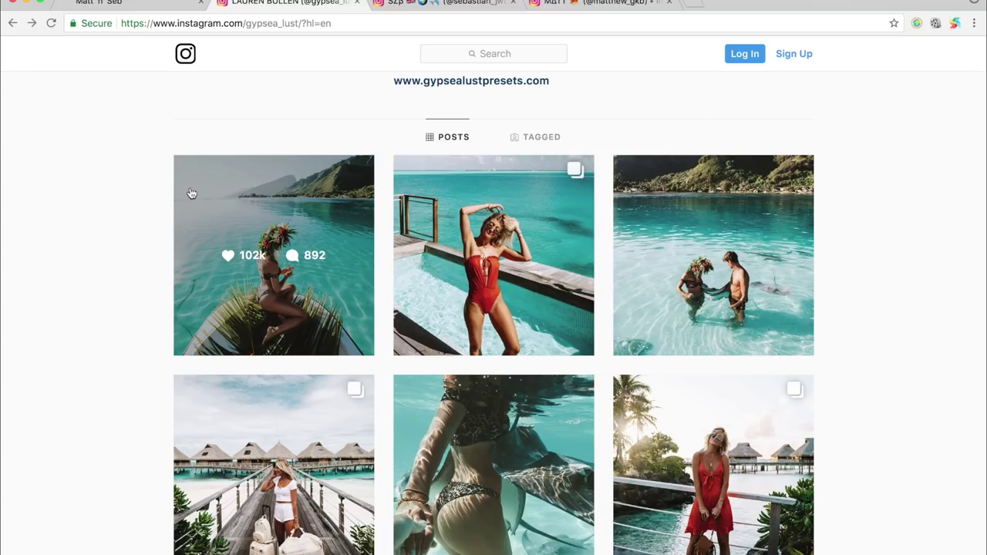
scroll(133, 319, down, 1)
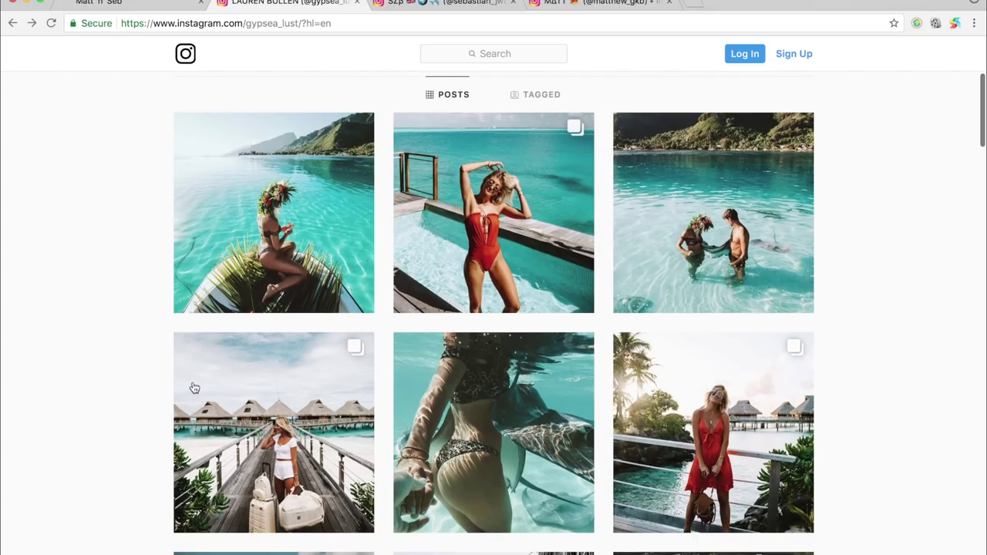
scroll(152, 420, down, 2)
scroll(152, 421, down, 5)
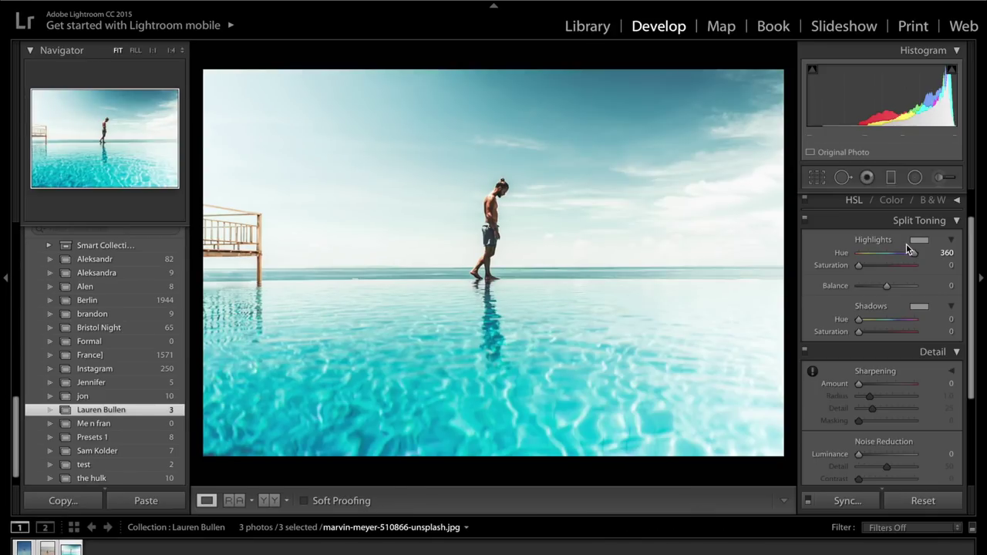
key(alt)
right_click(869, 258)
key(Escape)
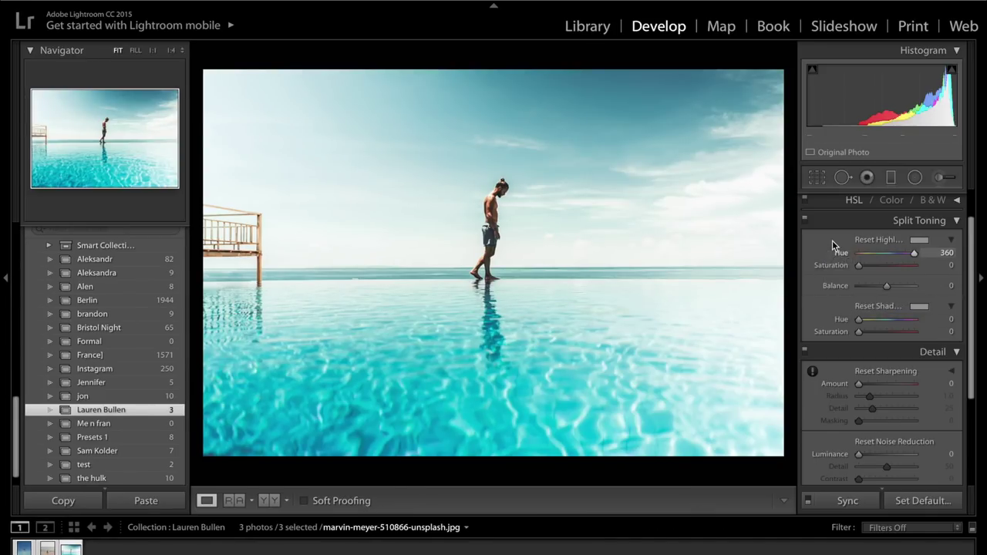
drag(915, 255, 863, 259)
key(alt)
Compare the photo with Split Toning off and on, and set the Highlights Saturation to 19
click(804, 220)
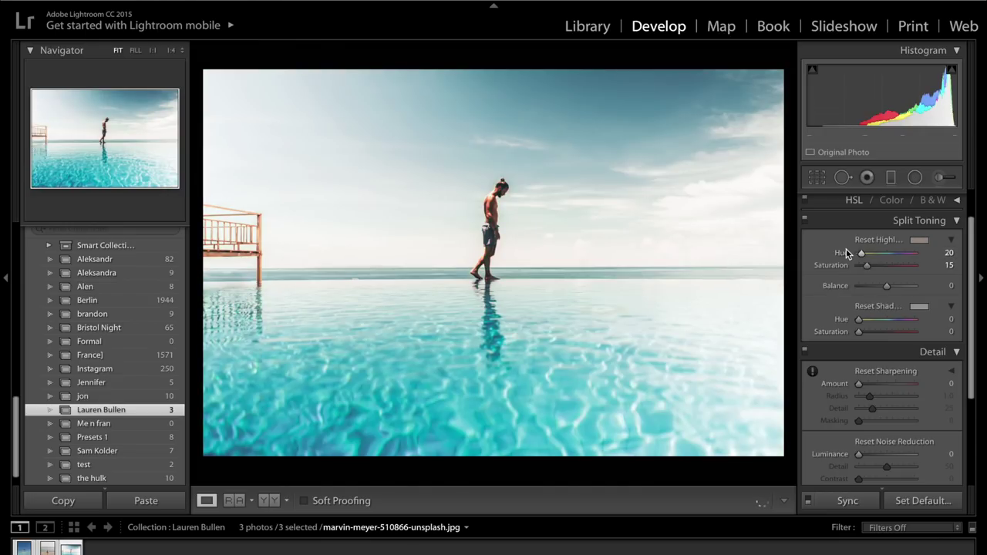
click(806, 221)
click(806, 221)
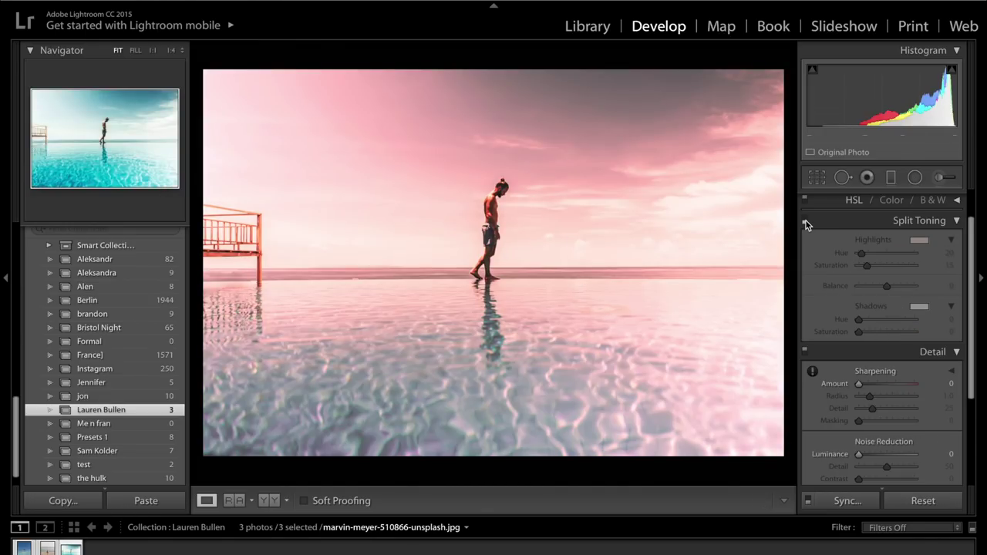
click(805, 222)
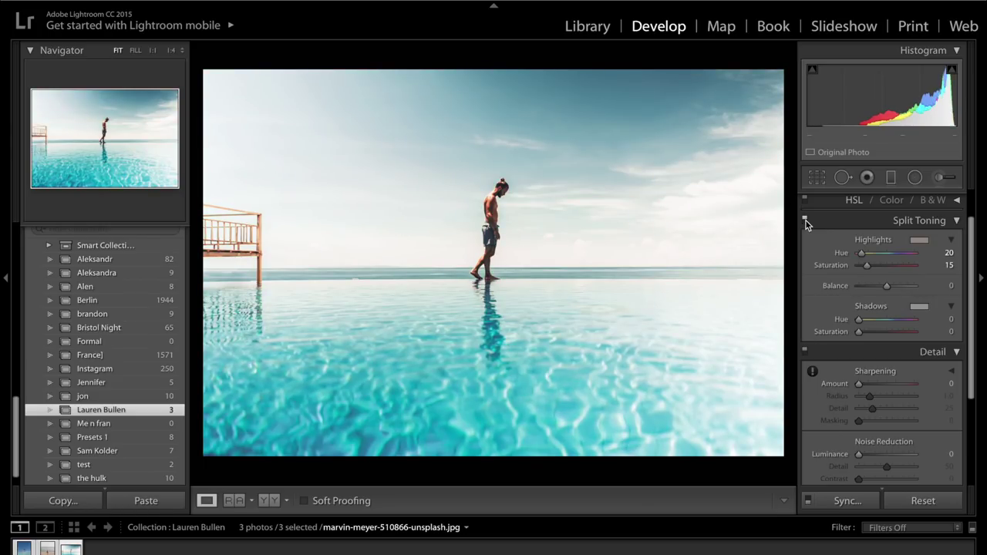
drag(867, 265, 868, 265)
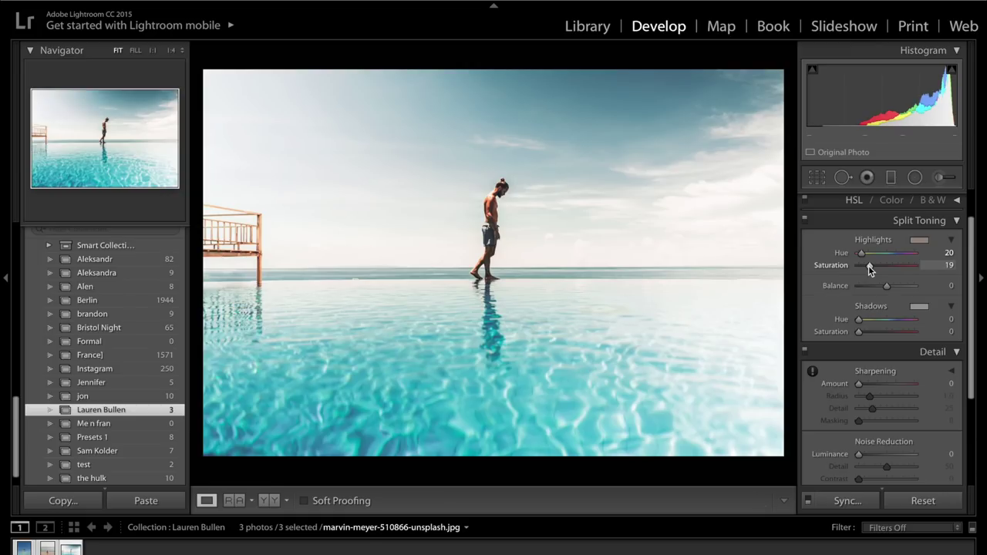
Switch to the gypsea_lust Instagram feed and examine the color tones in the shadows and highlights of the photos
key(super+Tab)
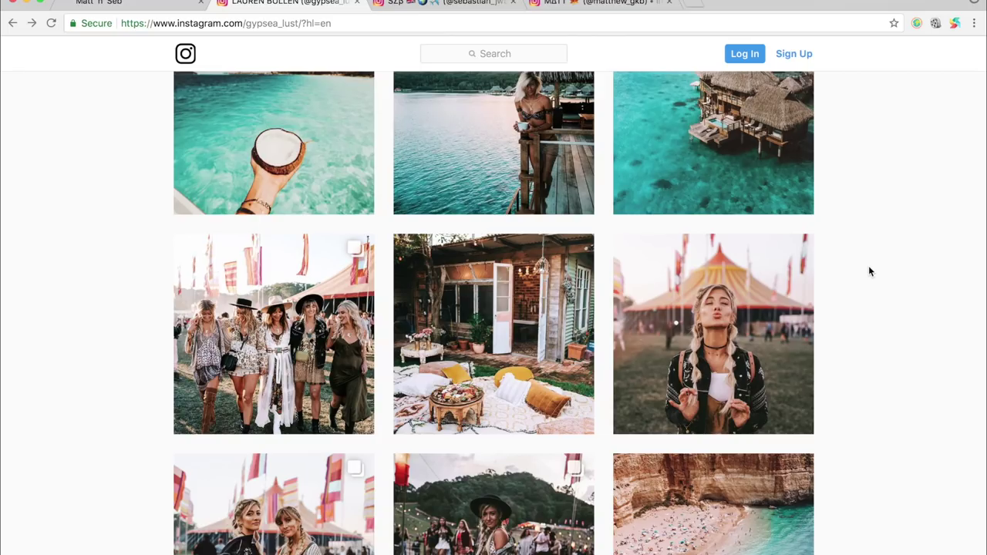
mouse_move(487, 297)
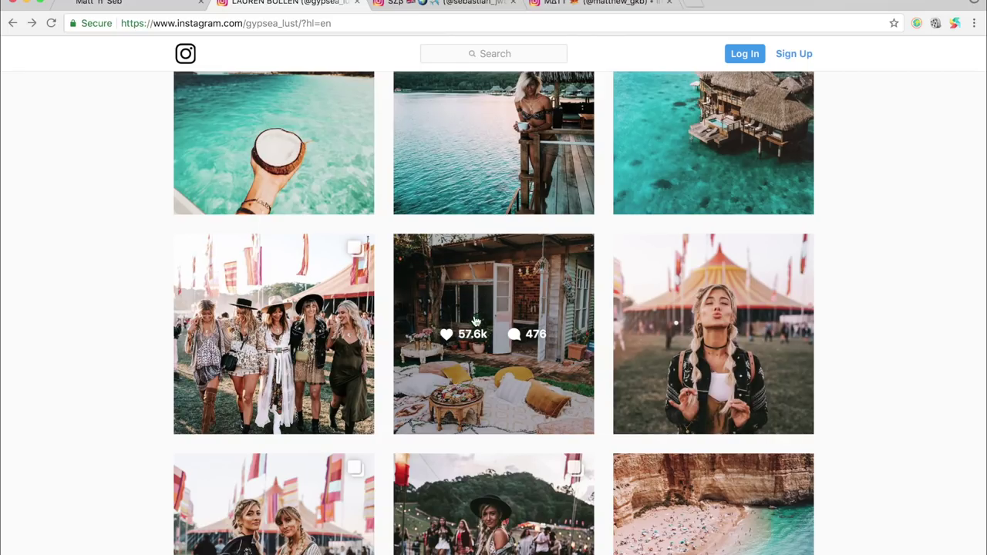
mouse_move(555, 122)
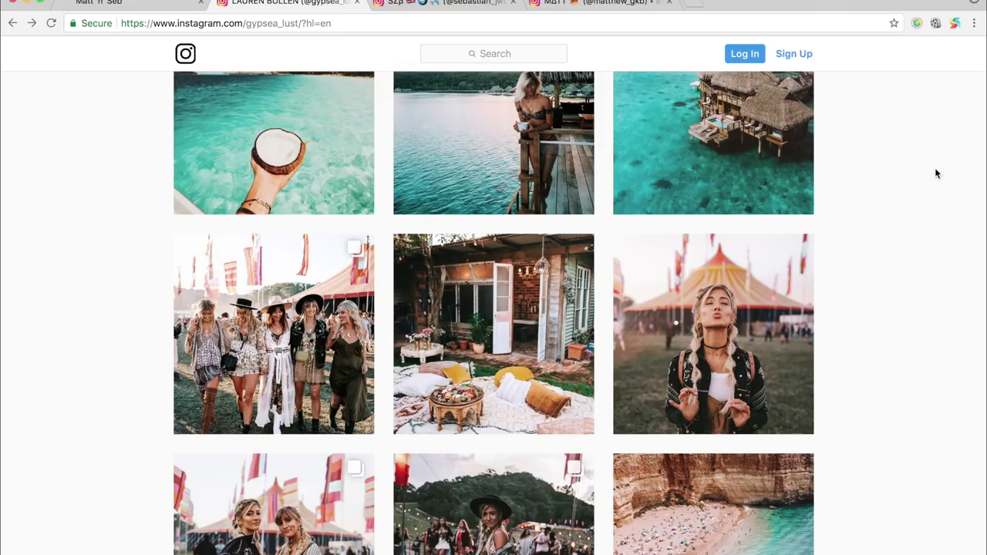
scroll(933, 171, up, 2)
scroll(887, 189, up, 1)
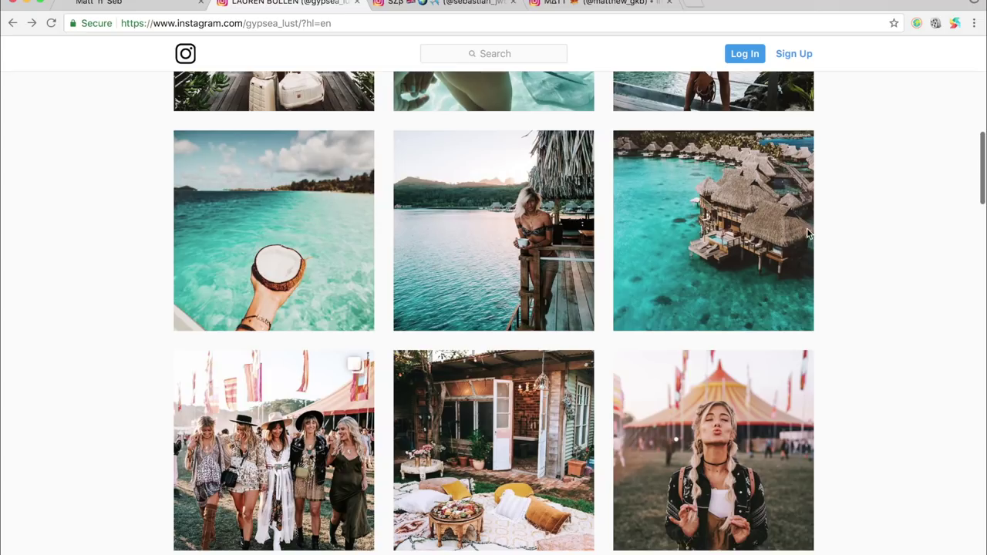
mouse_move(734, 213)
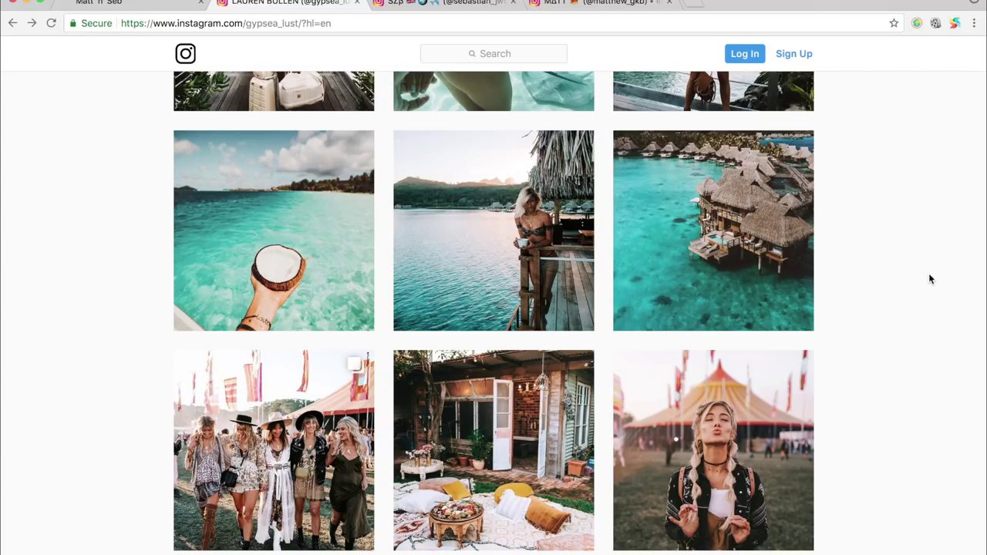
Return to Lightroom and set the Split Toning Shadows Hue to 20 and Saturation to 13
key(super+Tab)
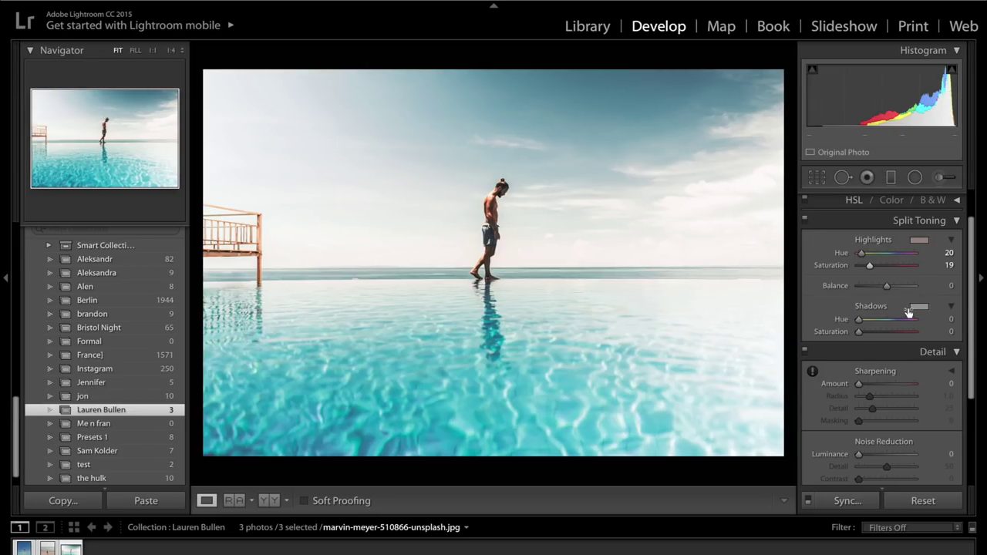
alt+click(862, 321)
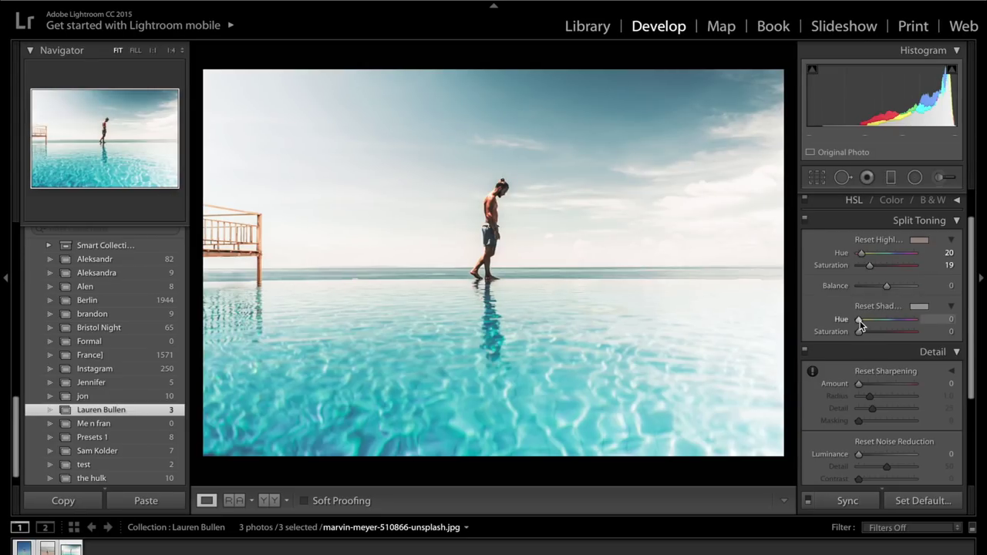
drag(861, 321, 864, 325)
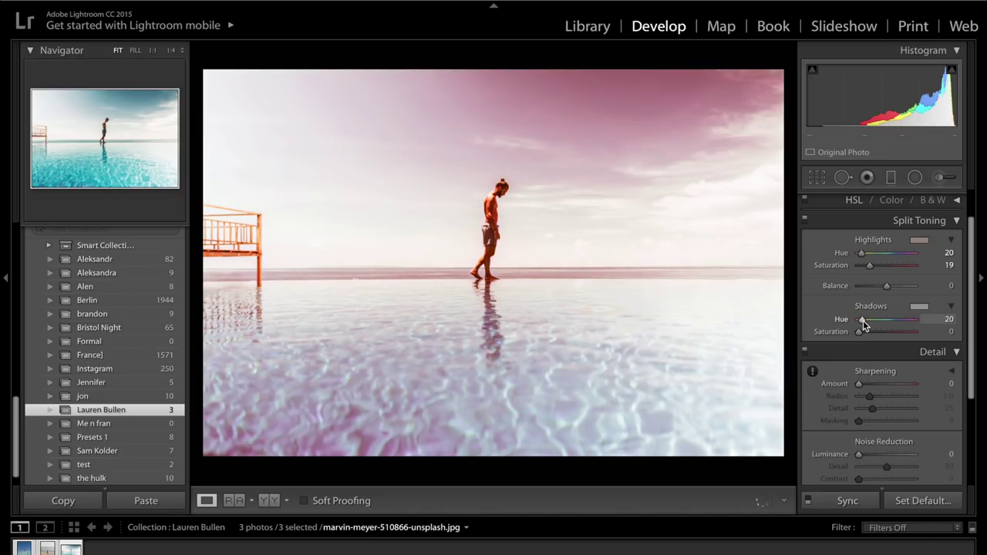
key(backslash)
key(backslash)
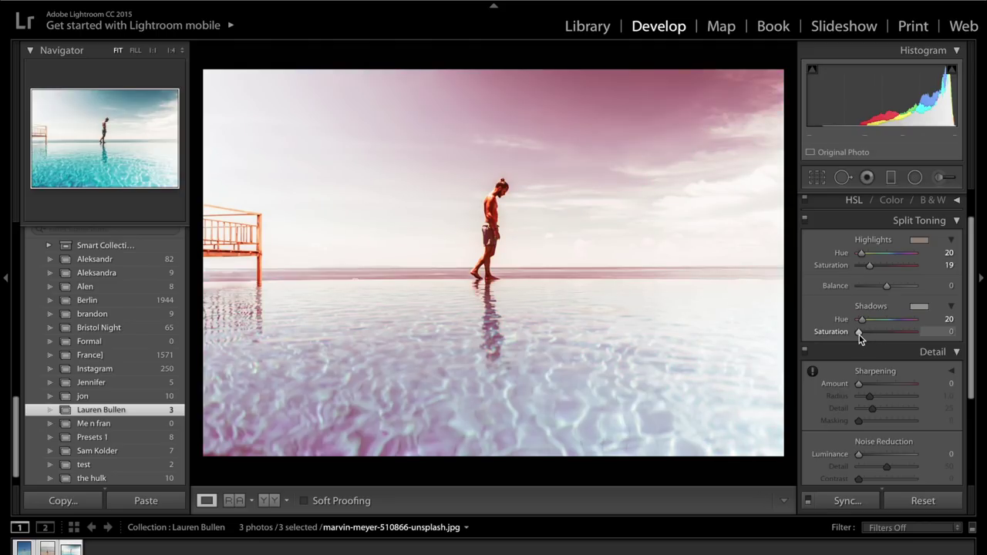
drag(861, 334, 866, 334)
key(backslash)
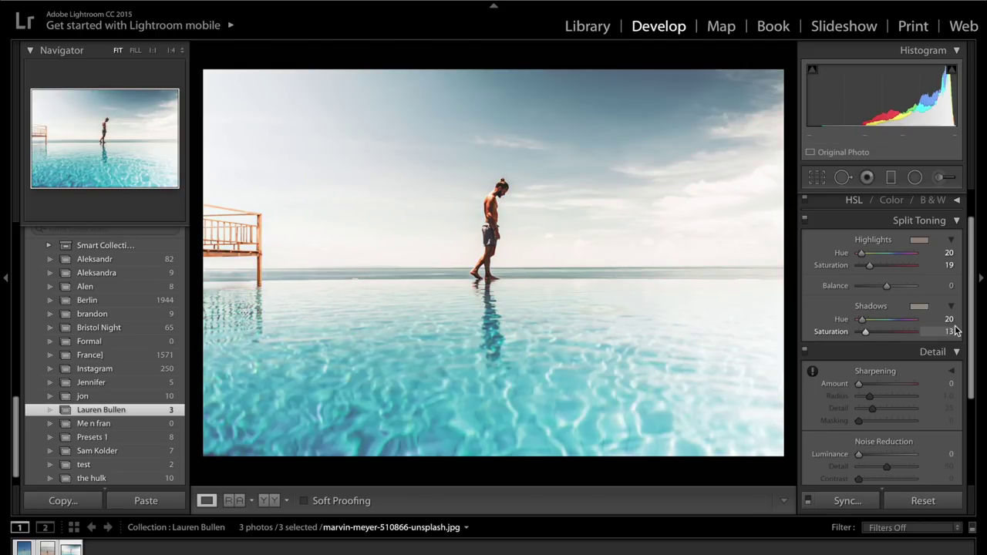
Compare the photo with Split Toning off and on, and check it against the unedited Before version
click(805, 222)
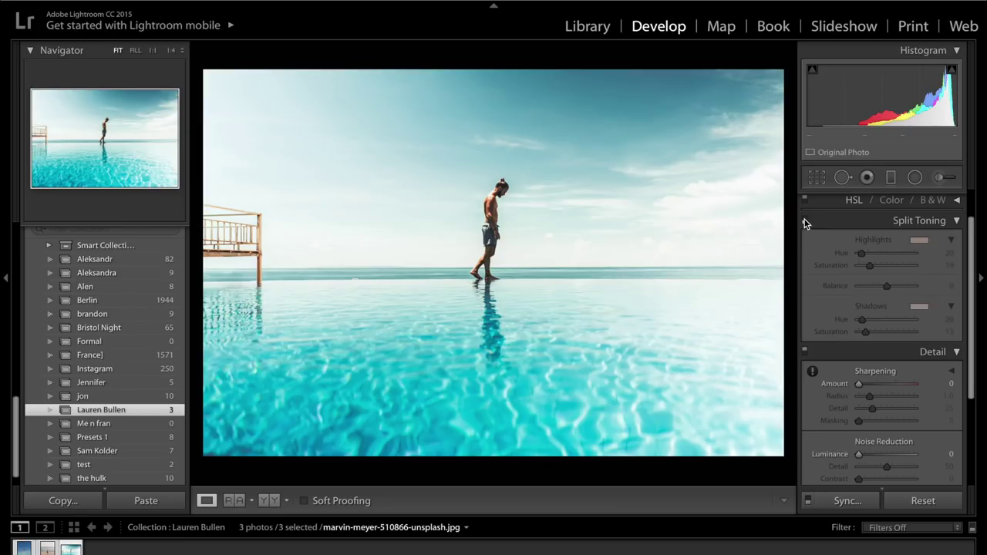
click(806, 222)
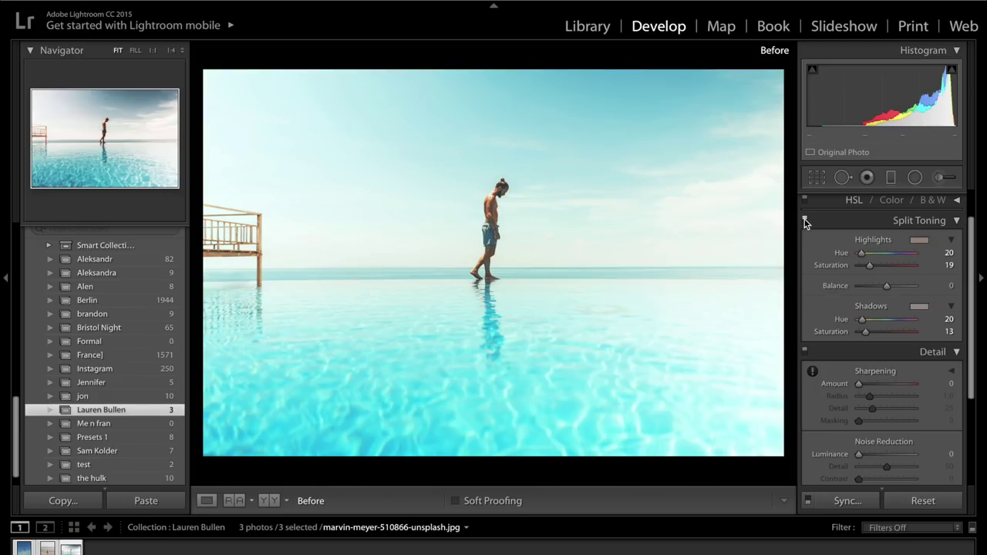
key(backslash)
key(backslash)
key(backslash)
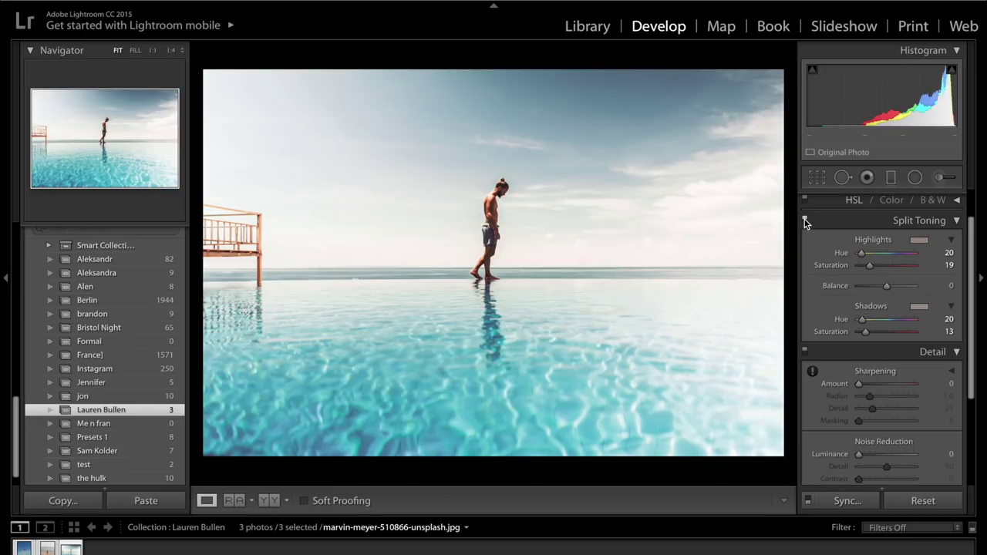
Collapse the Split Toning and Detail settings, and set the Camera Calibration Red Primary Hue to +38 and Blue Primary Hue to −43
click(831, 220)
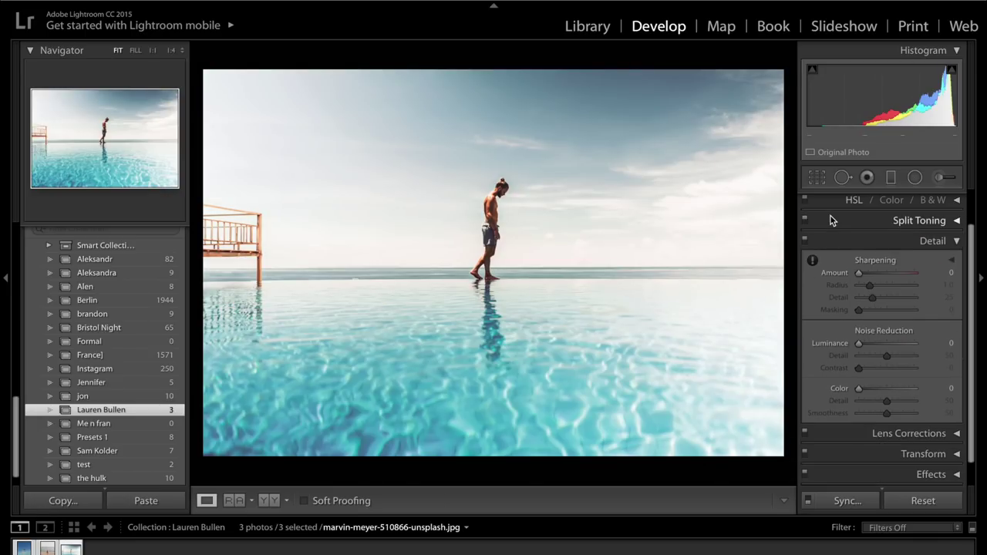
click(876, 244)
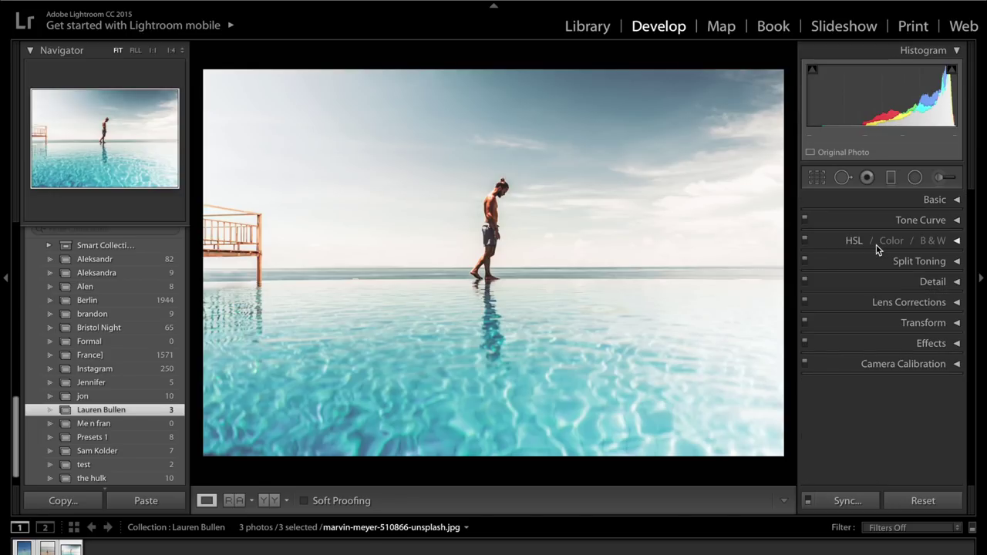
click(863, 366)
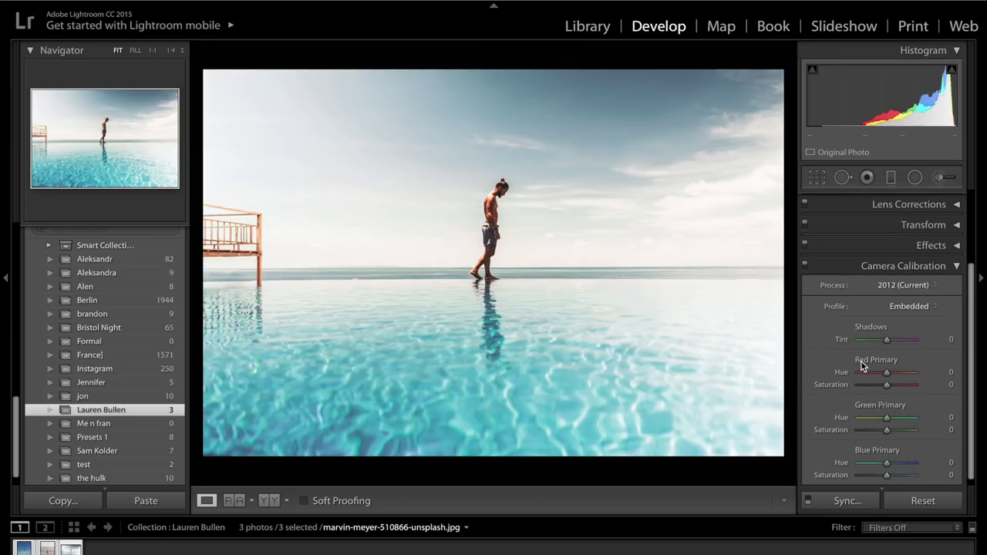
scroll(898, 375, down, 1)
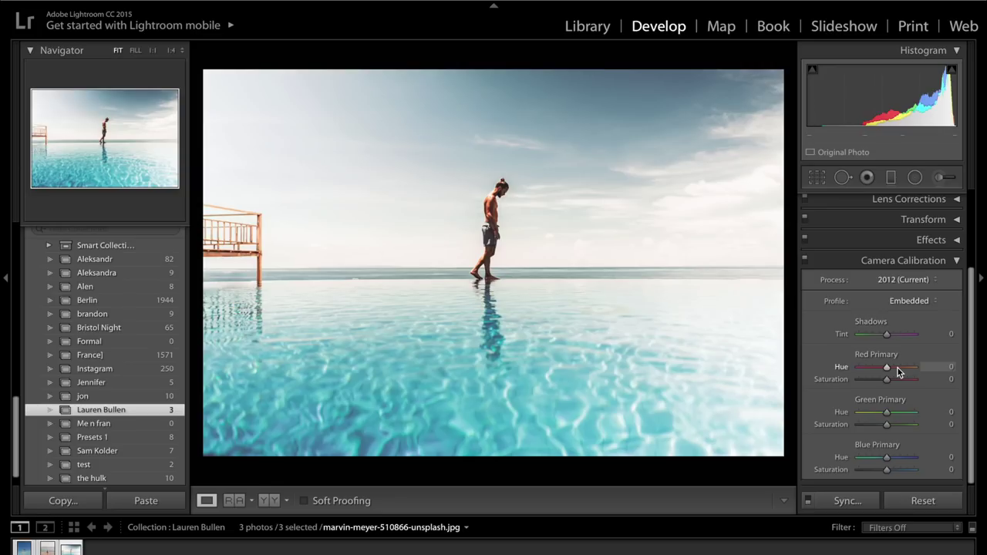
click(898, 368)
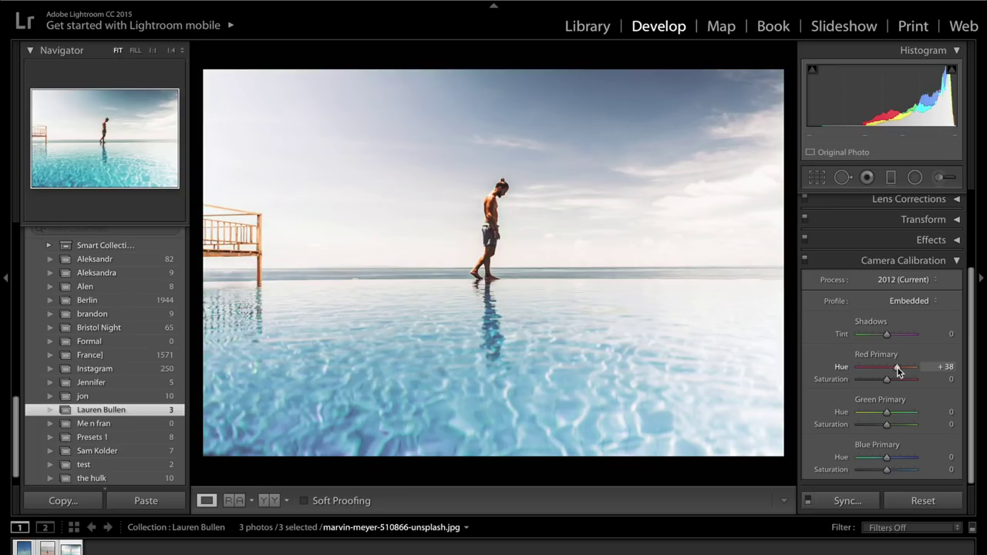
click(873, 458)
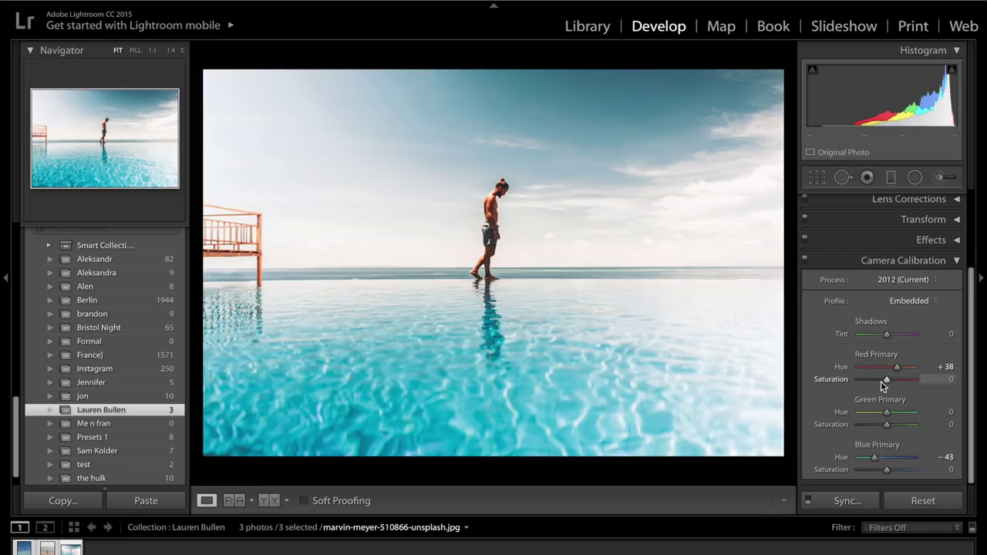
Set the Camera Calibration Saturation of Red Primary to −14 and Blue Primary to −12, and collapse those settings
drag(880, 381, 852, 381)
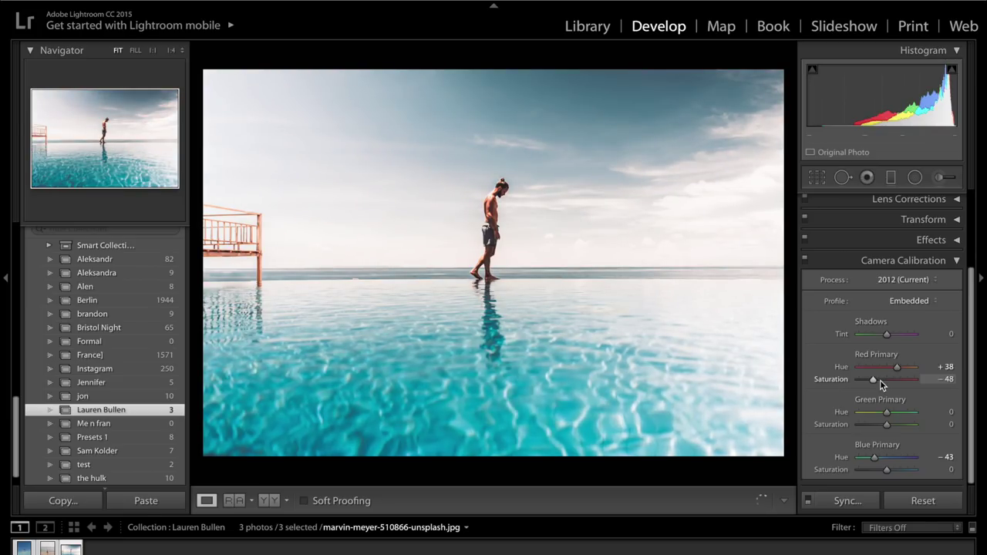
click(881, 380)
click(882, 381)
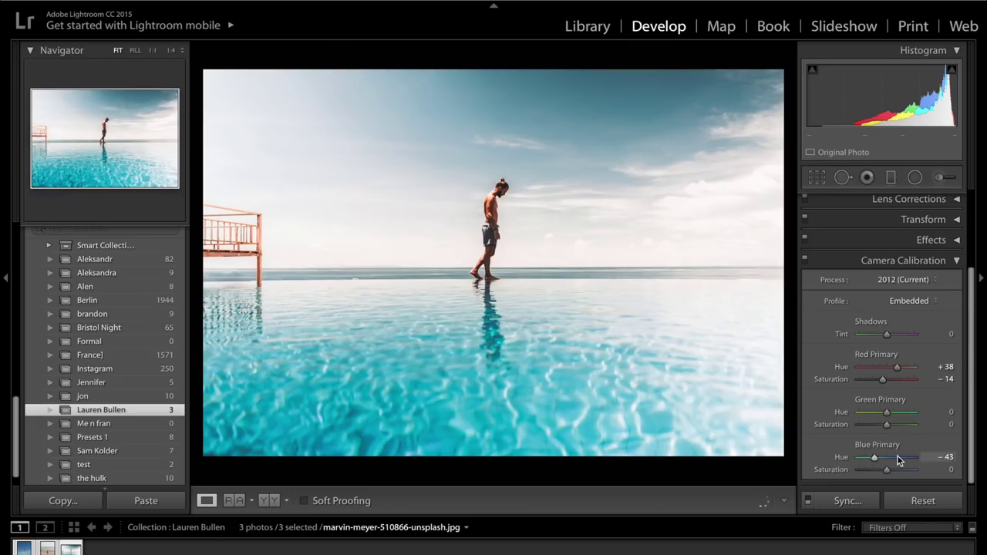
click(879, 471)
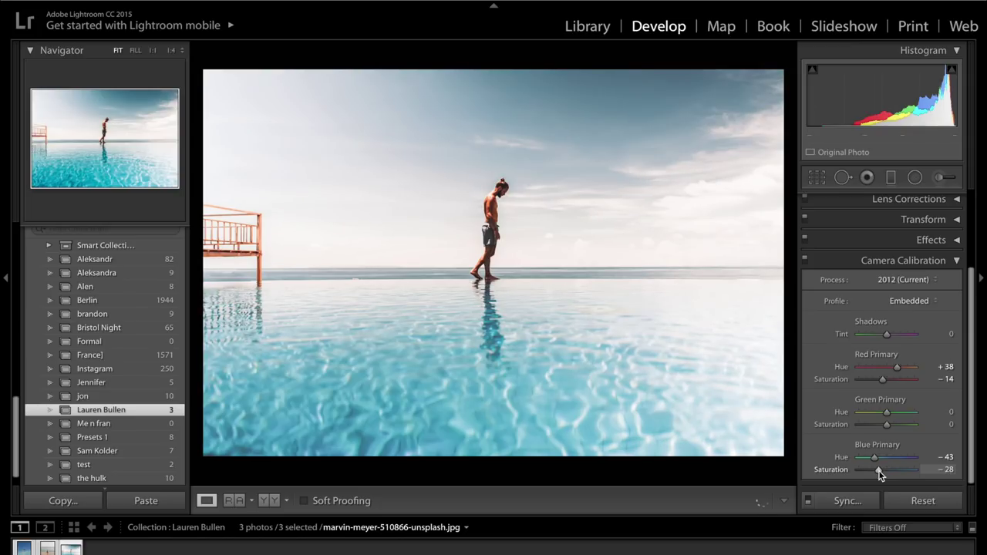
drag(879, 471, 885, 470)
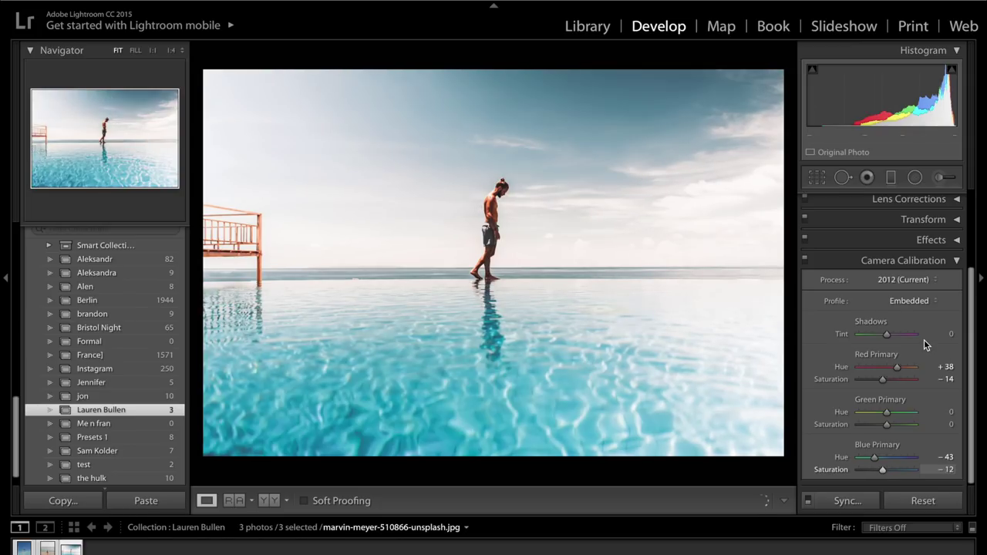
click(929, 260)
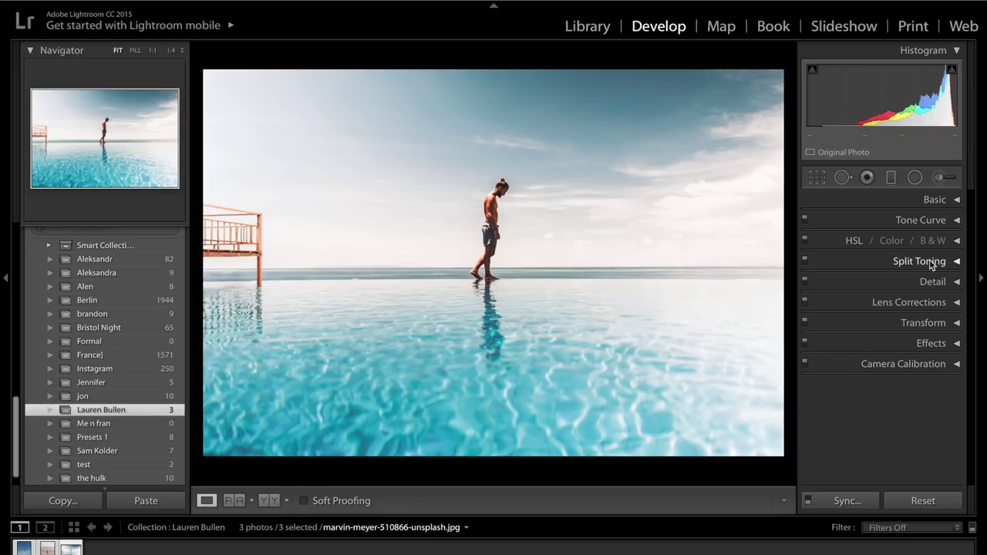
Compare the calibrated photo with its original Before version
key(backslash)
key(backslash)
key(backslash)
key(backslash)
Start a new develop preset from the edited pool photo and name it "Lauren Bullen - 1"
scroll(119, 314, up, 15)
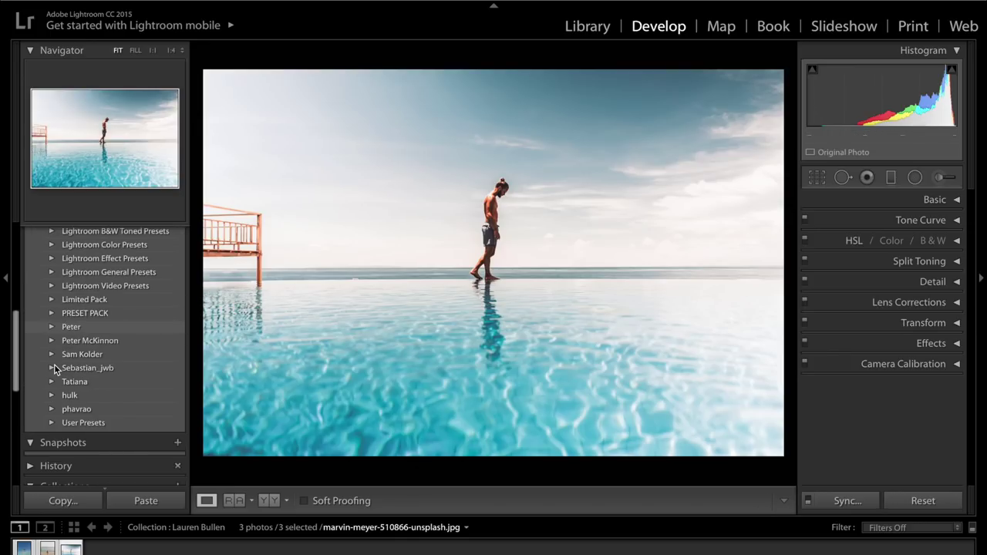
scroll(57, 388, down, 1)
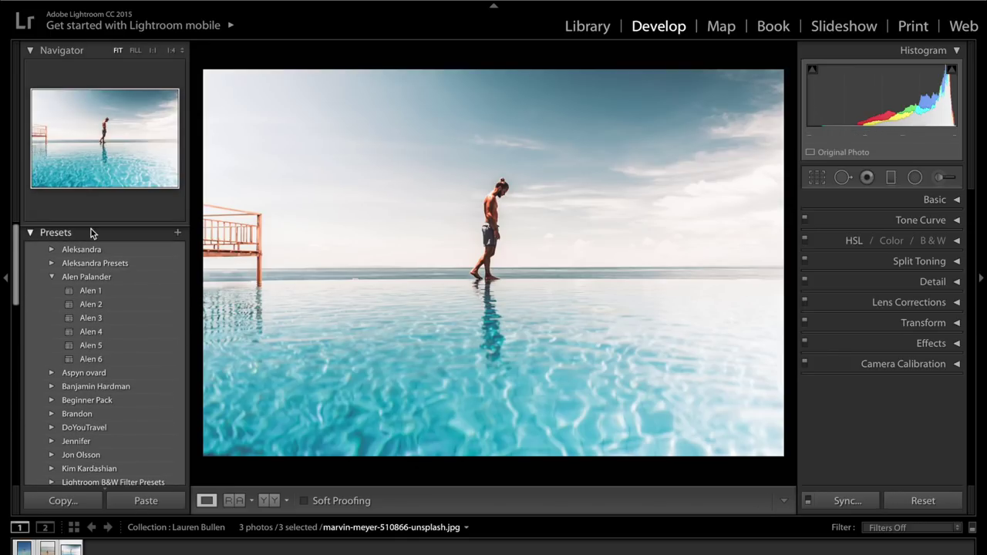
click(179, 233)
text(L)
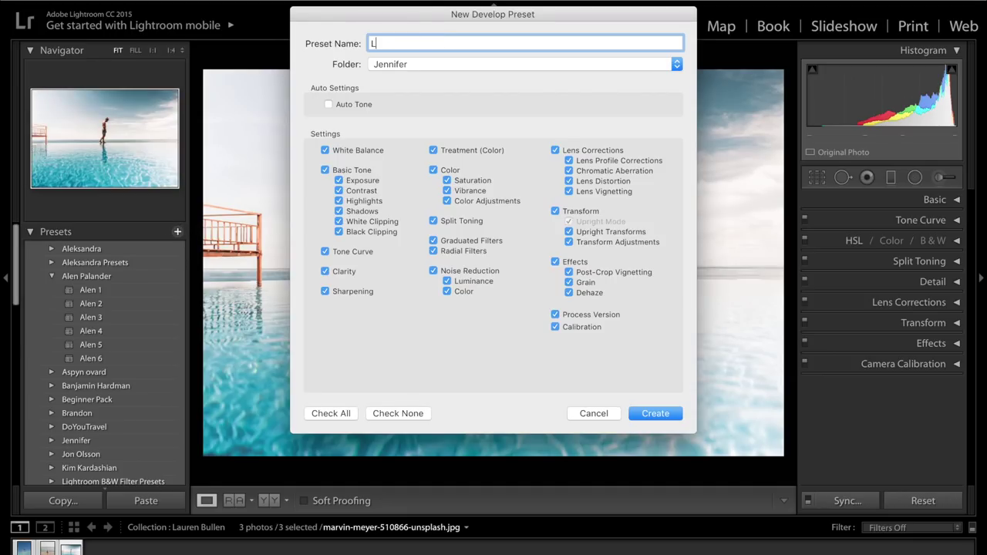
text(auren Bullen - 1)
Put the preset in a new folder named "Lauren Bullen" and create it with the selected settings
click(447, 63)
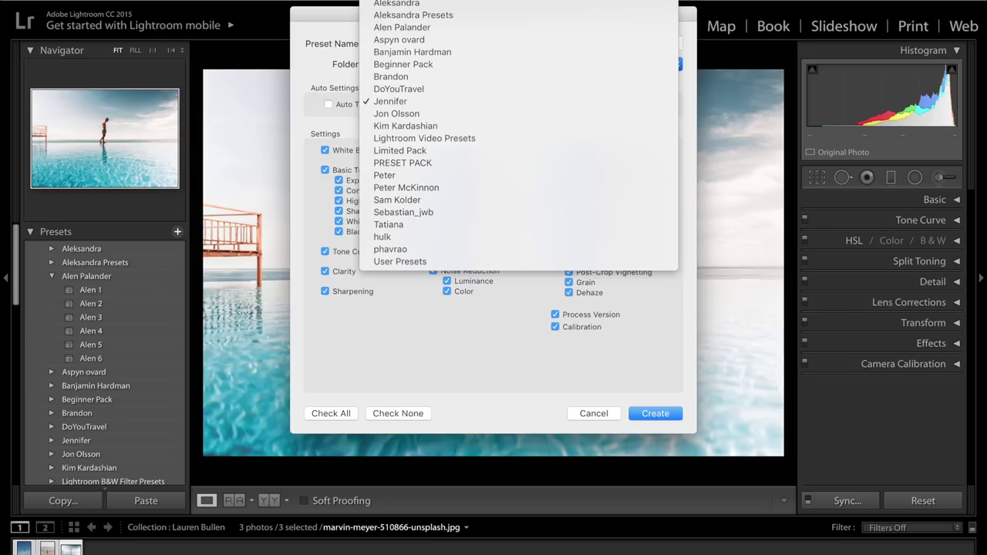
scroll(517, 131, up, 1)
click(401, 8)
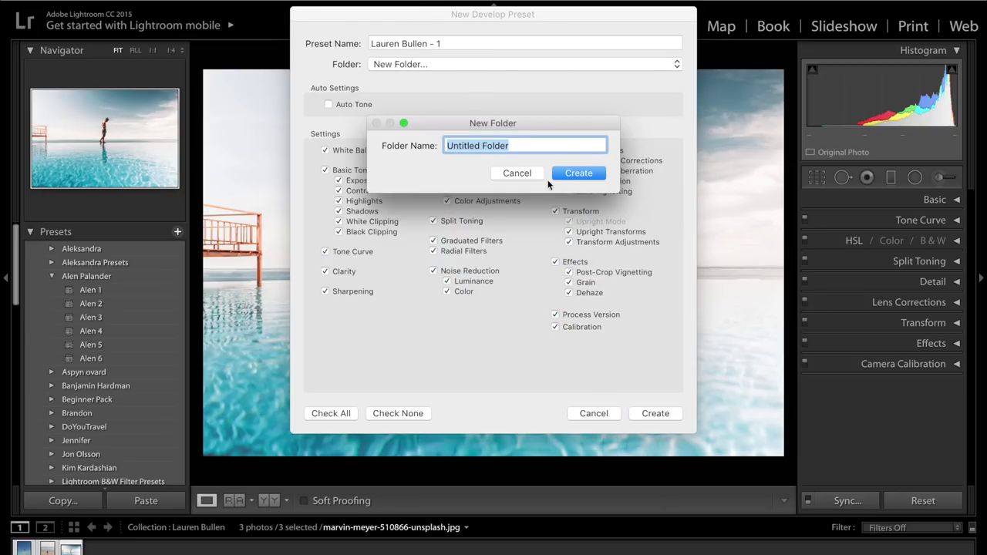
text(Lau)
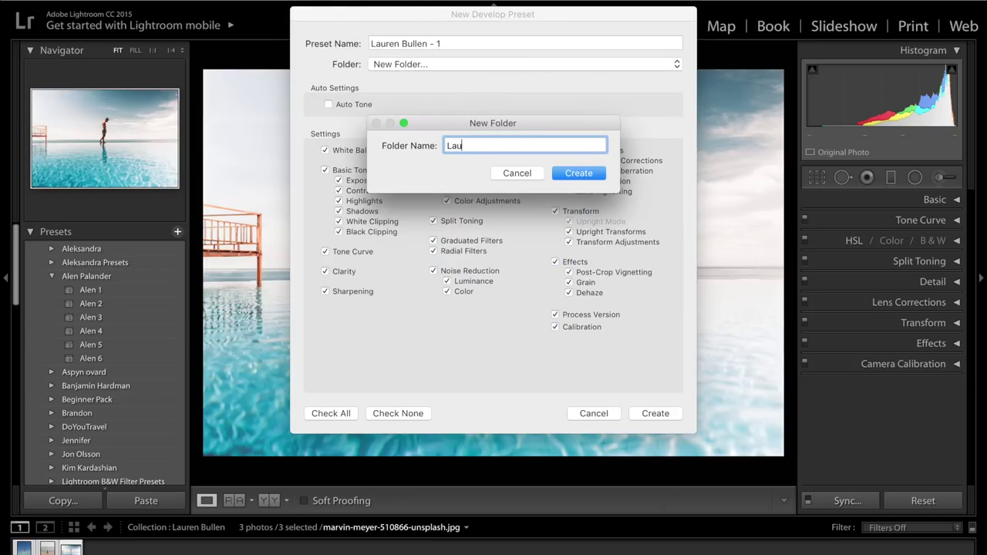
text(ren Bullen)
click(582, 172)
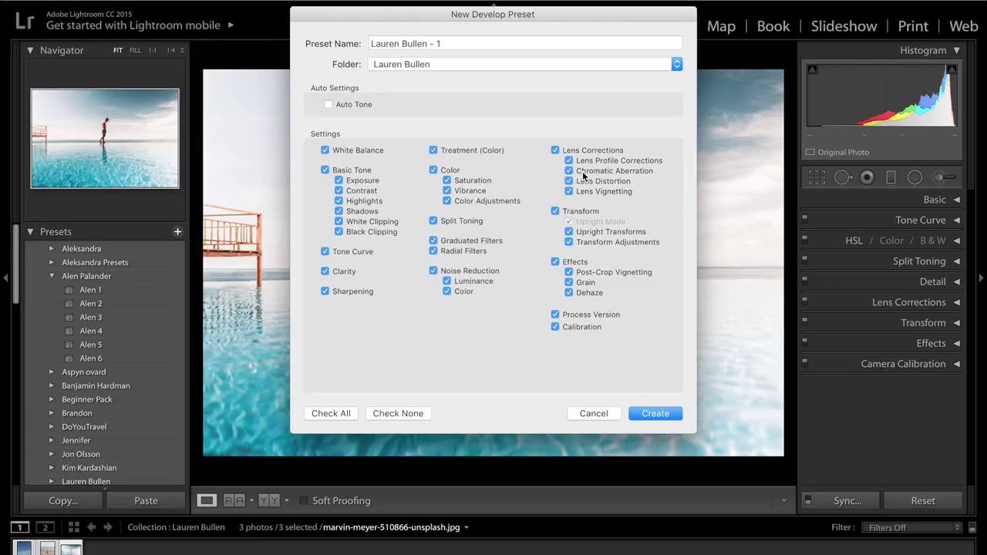
click(656, 414)
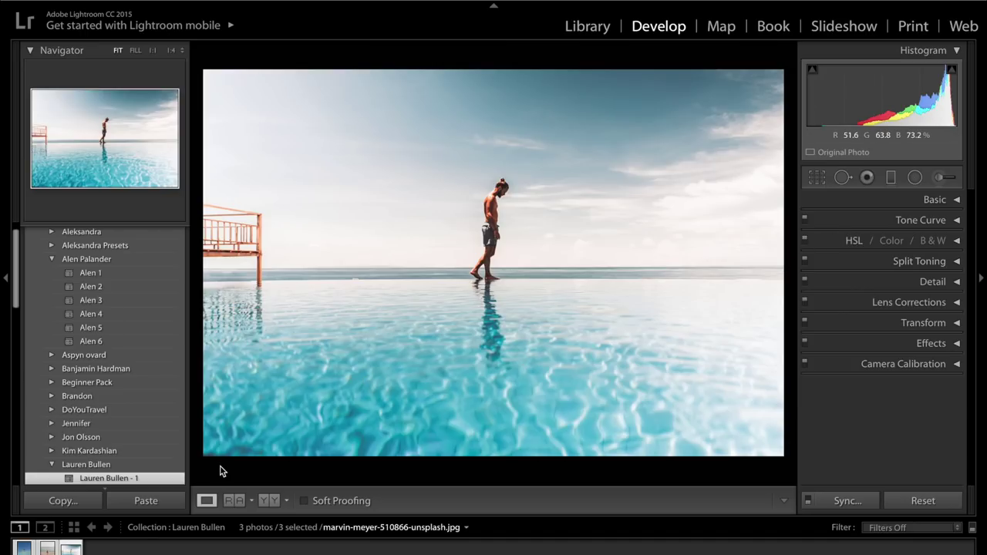
Open the photo of the woman in the sea and apply the "Lauren Bullen - 1" preset to it
click(32, 549)
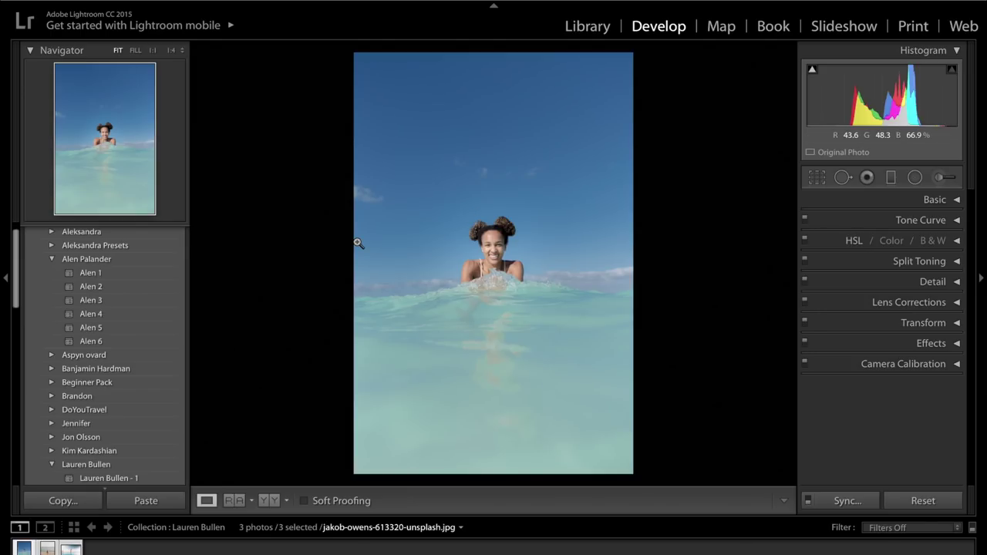
scroll(135, 258, up, 2)
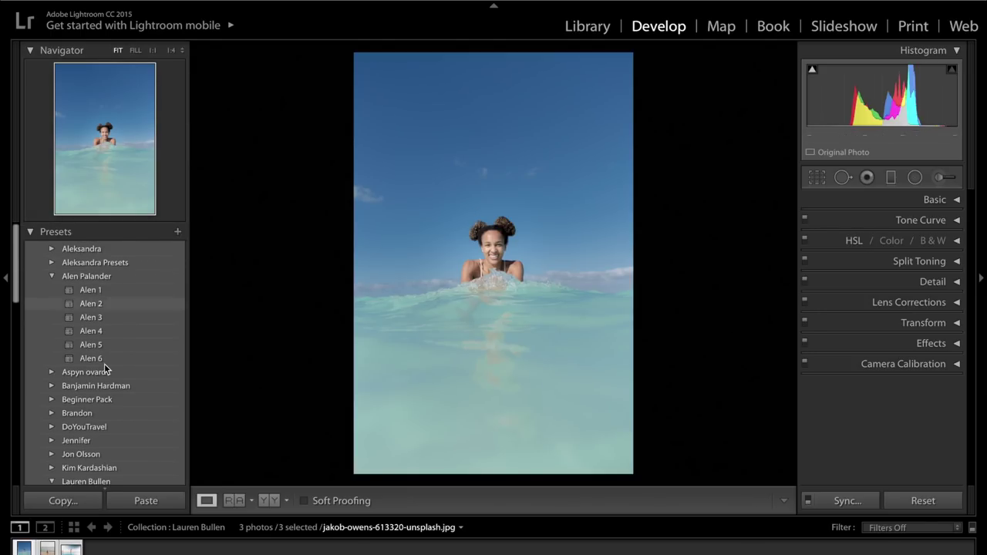
scroll(104, 367, down, 2)
scroll(105, 373, down, 2)
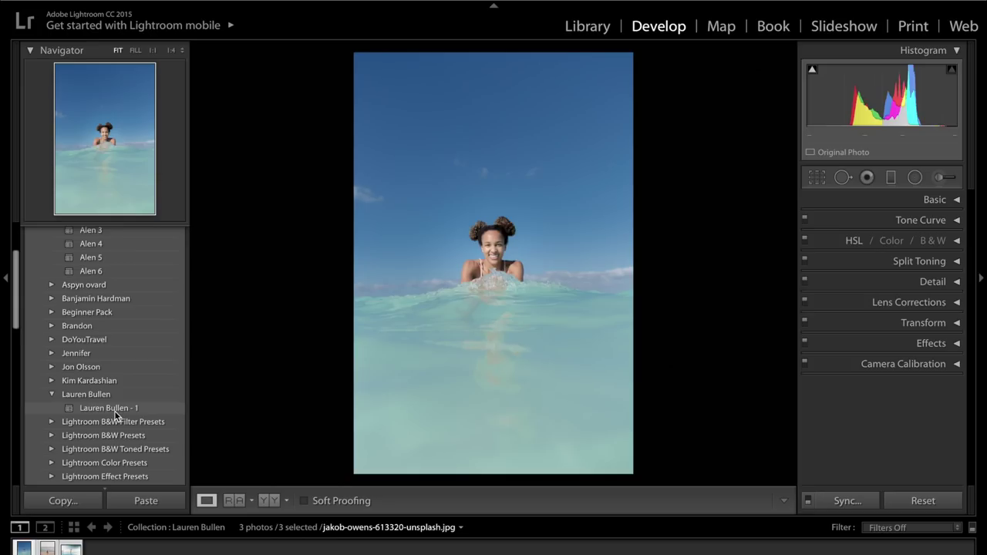
mouse_move(114, 411)
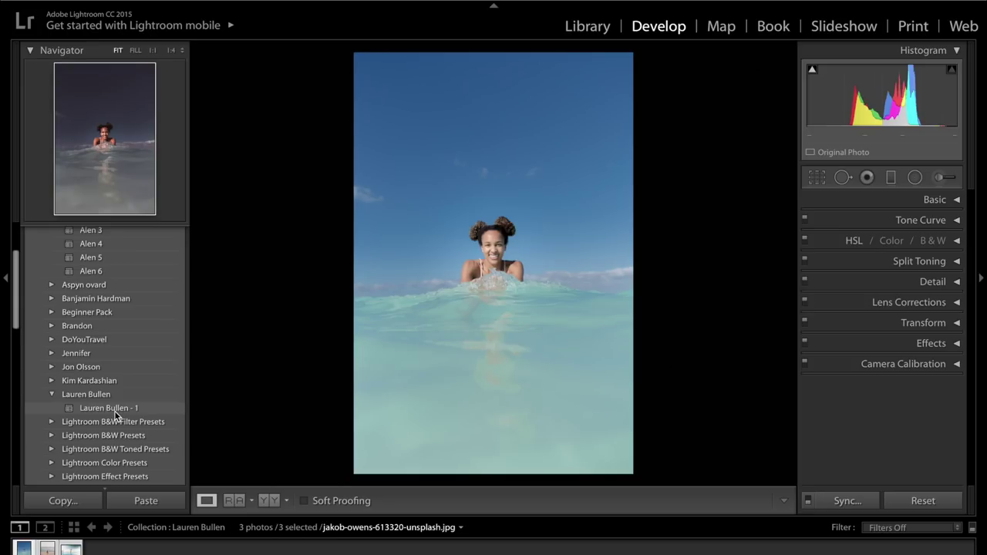
click(115, 410)
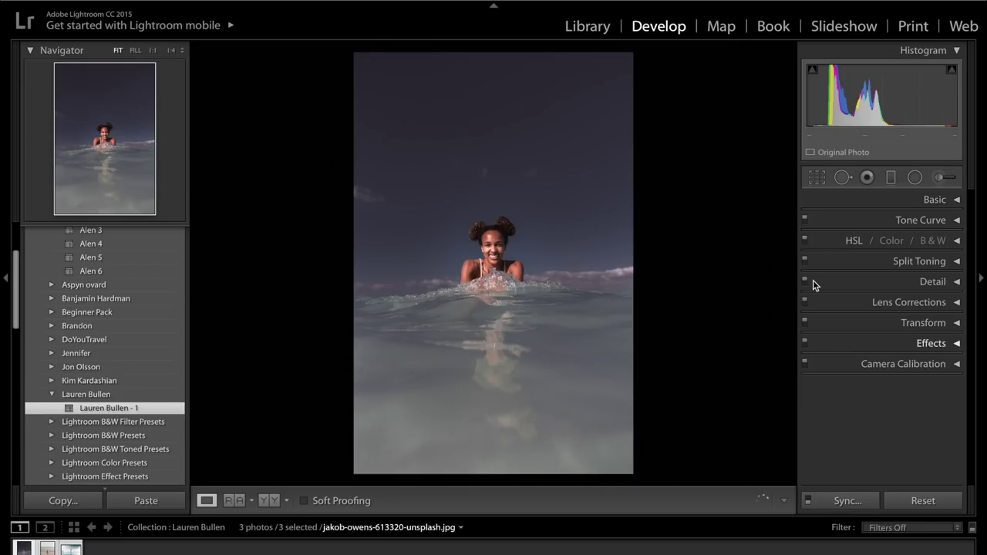
Set the sea photo's Basic Highlights to −16, Shadows to +100 and Whites to +2
click(826, 195)
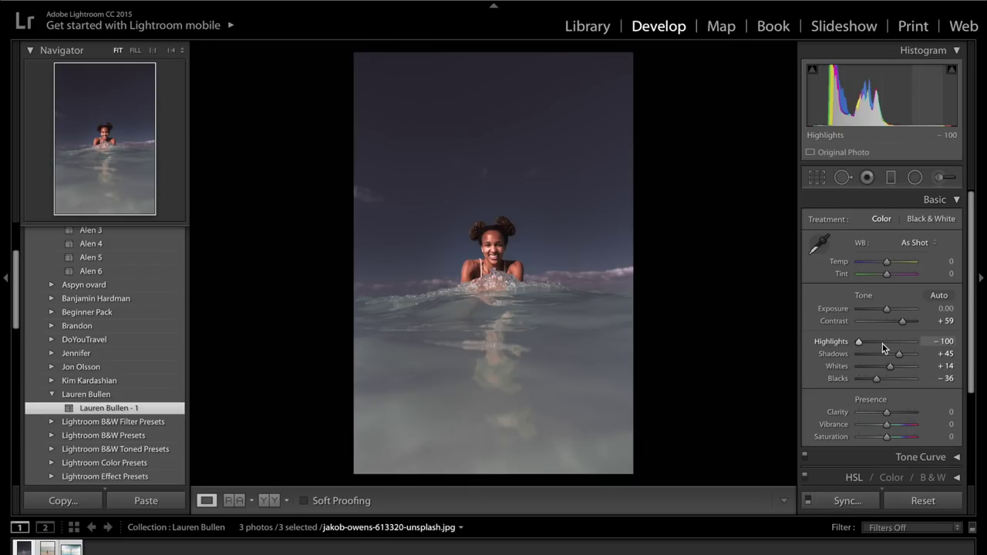
drag(883, 344, 921, 355)
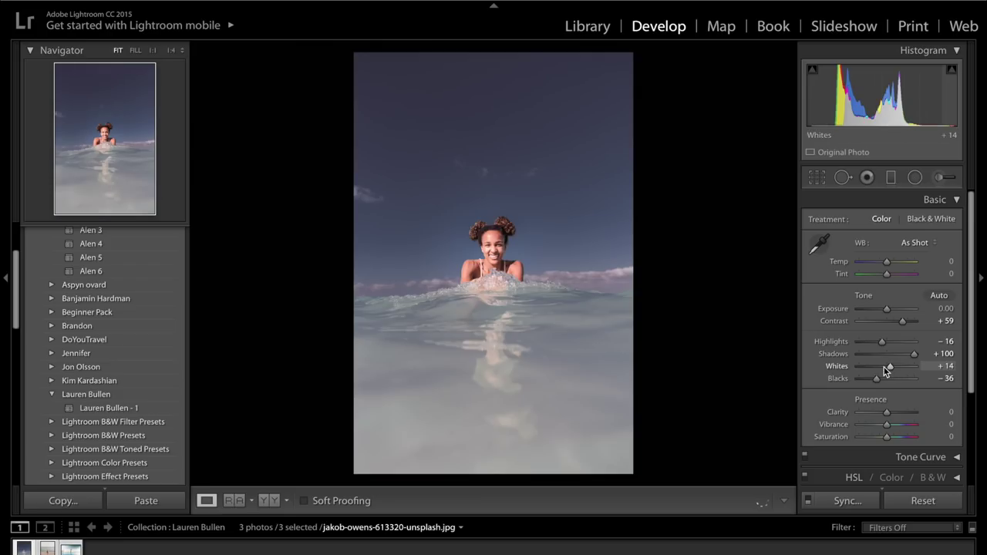
drag(889, 366, 886, 370)
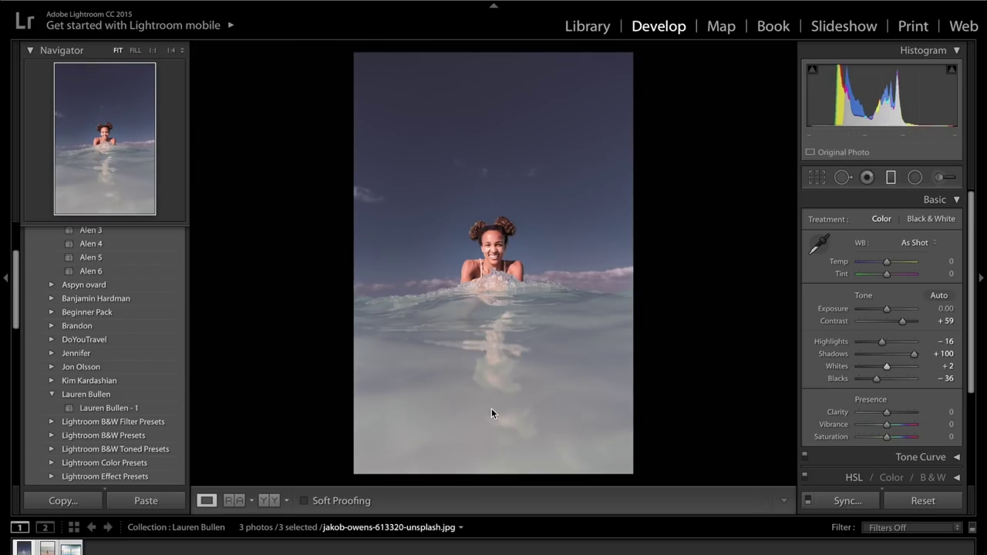
Add a graduated filter over the water from the horizon to the photo's lower edge, with Temp −38 and Shadows 57
key(m)
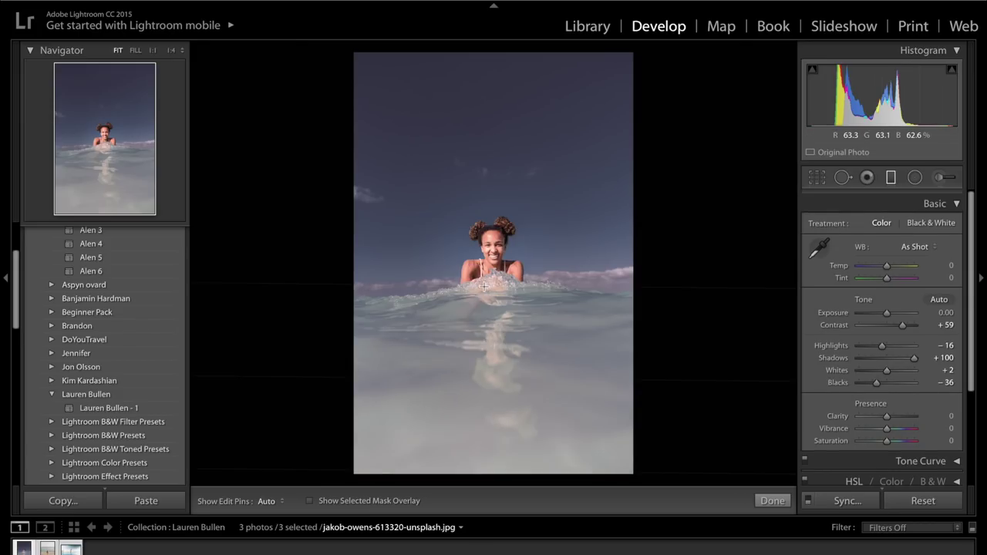
drag(484, 286, 484, 472)
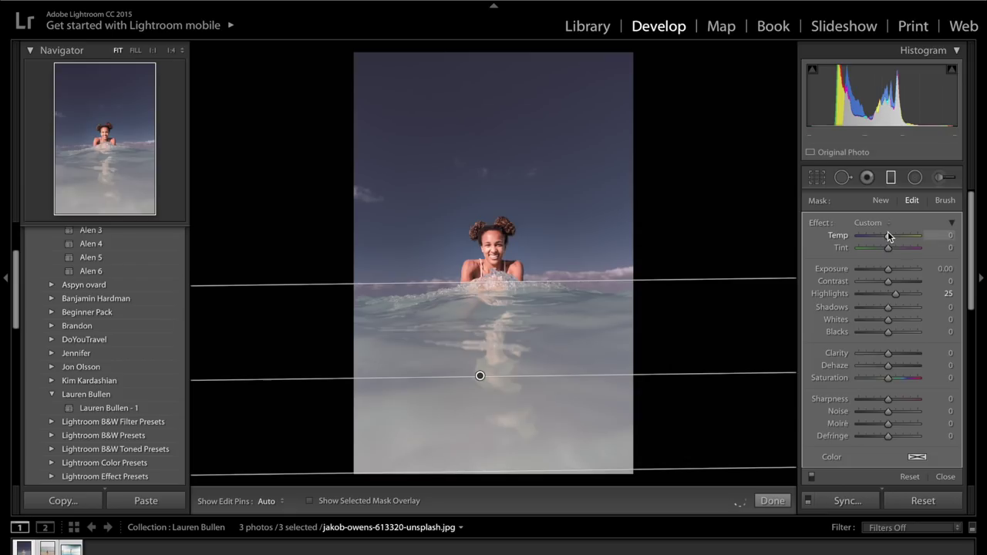
drag(888, 233, 877, 236)
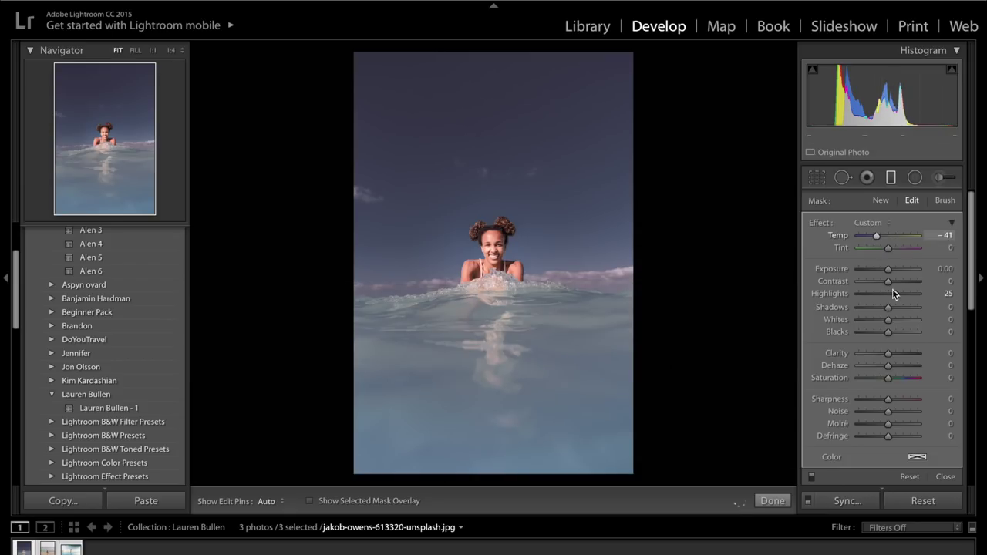
drag(902, 306, 904, 307)
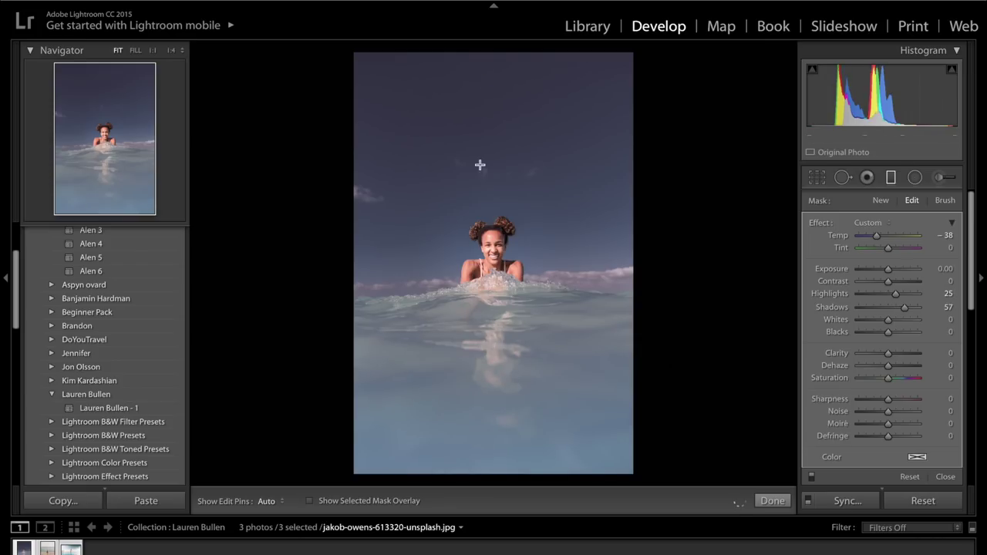
key(shift+m)
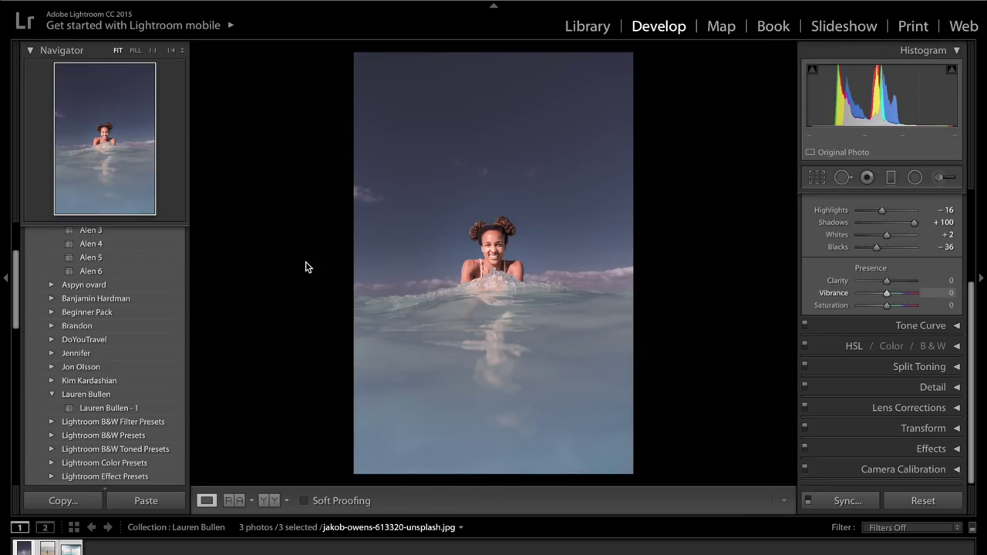
Set the sea photo's HSL Luminance of Blue to −10 and Aqua to −36
click(956, 347)
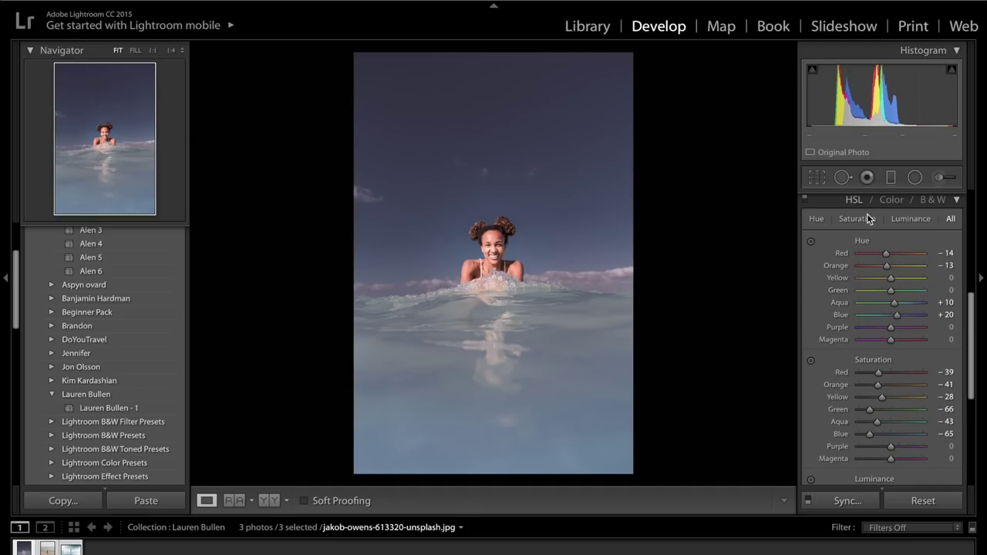
scroll(827, 299, down, 5)
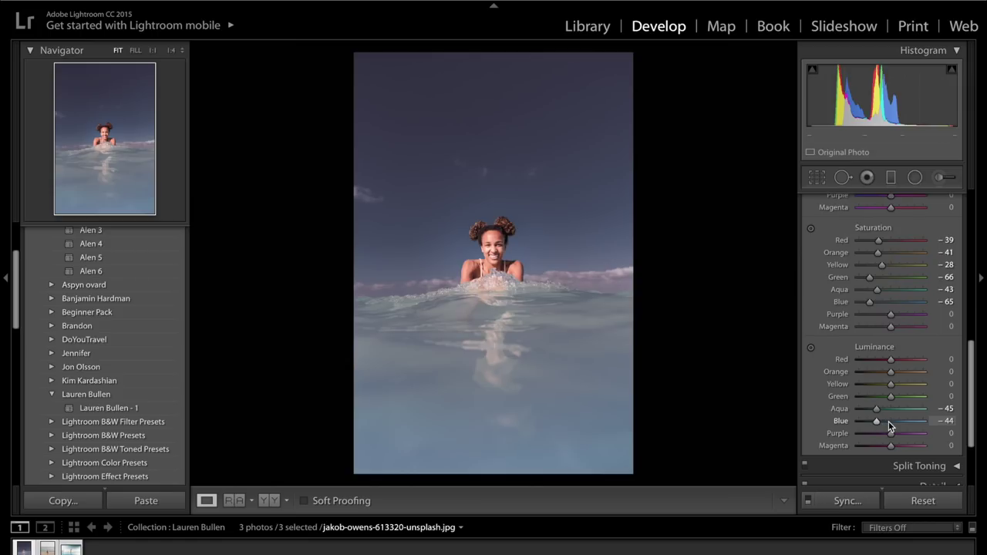
click(889, 421)
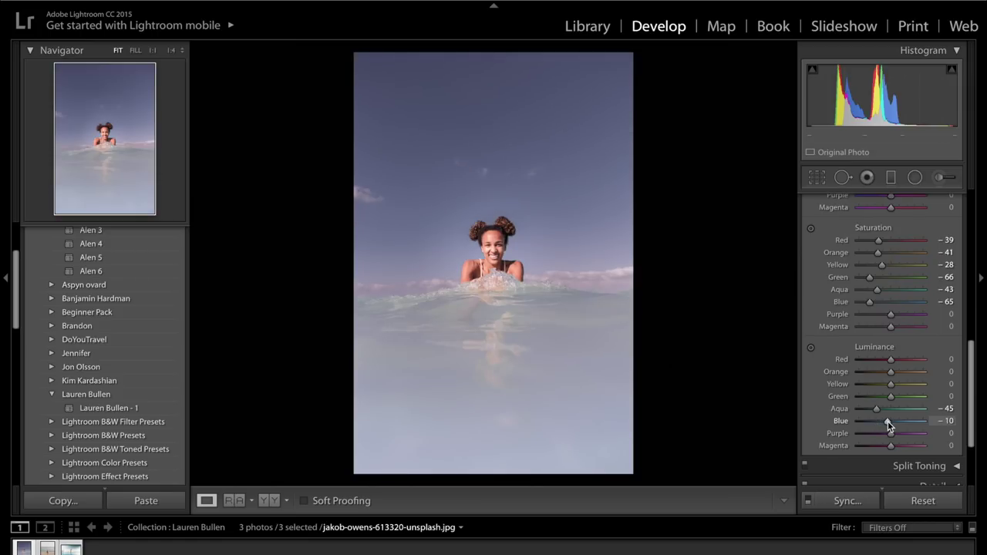
click(881, 408)
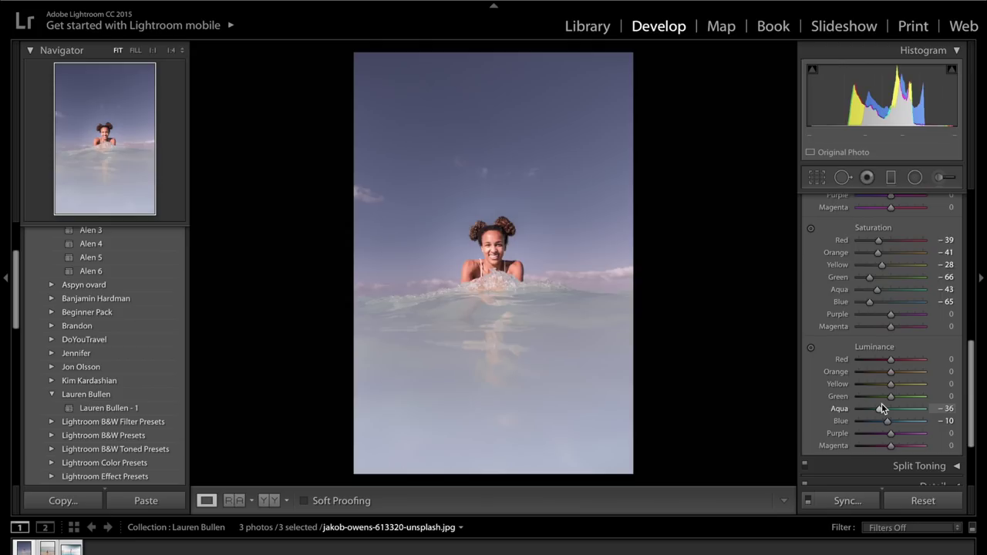
Set the HSL Saturation of Aqua to +16, Blue to −63, Orange to −25 and Red to −21, and compare the photo with its Before version
drag(892, 291, 897, 290)
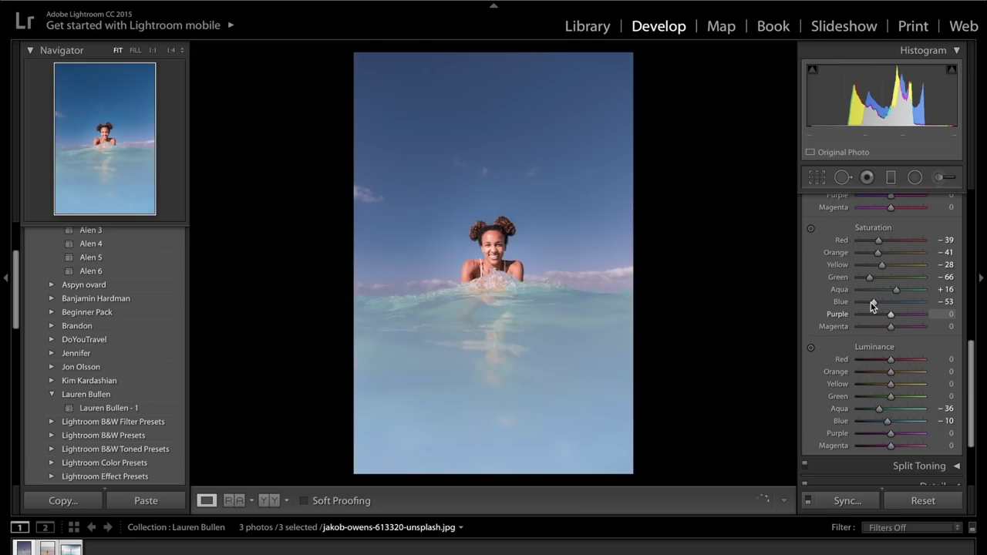
click(872, 307)
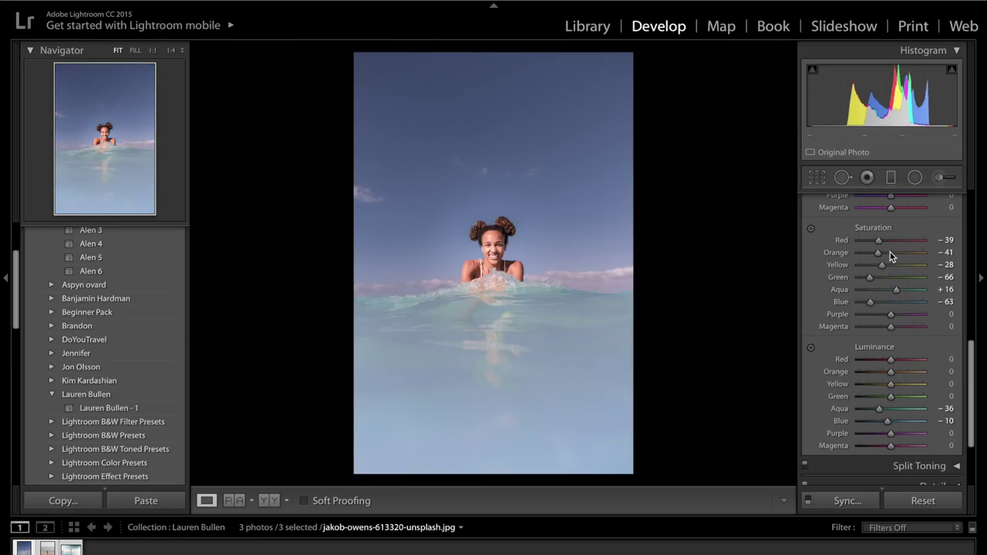
drag(890, 252, 883, 254)
drag(879, 240, 885, 242)
key(backslash)
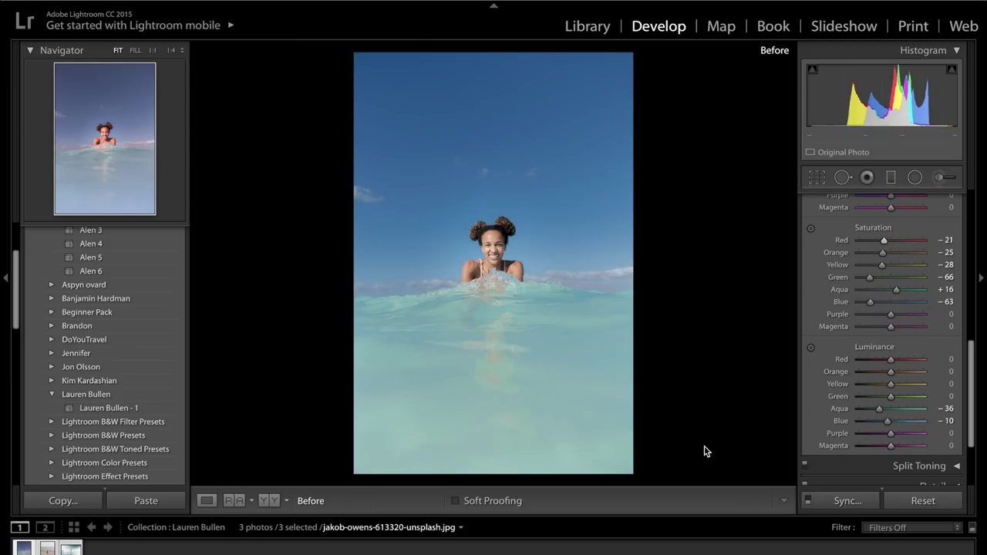
key(backslash)
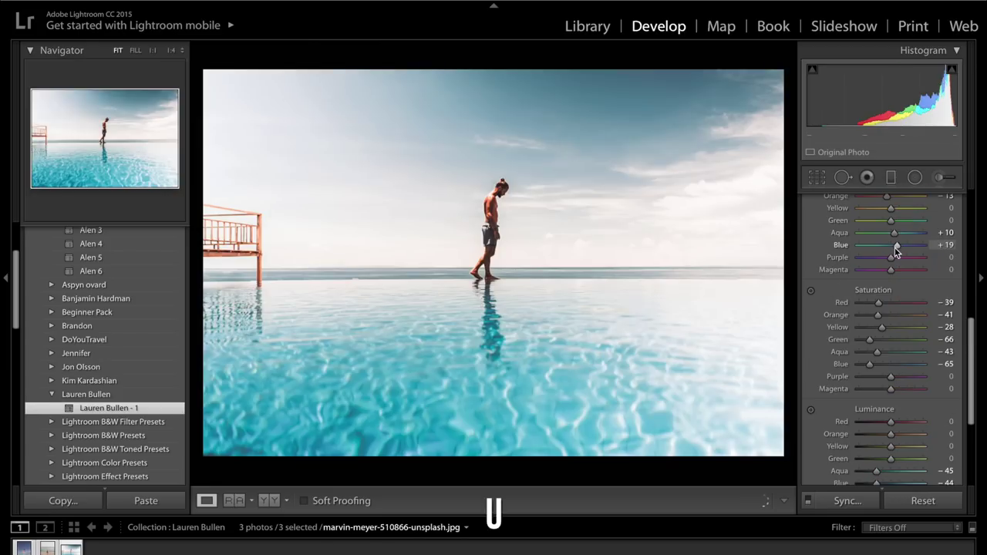
On the pool photo, set the HSL Blue Hue to −2 and raise the black point of the RGB tone curve, shifting it slightly inward
drag(895, 249, 890, 248)
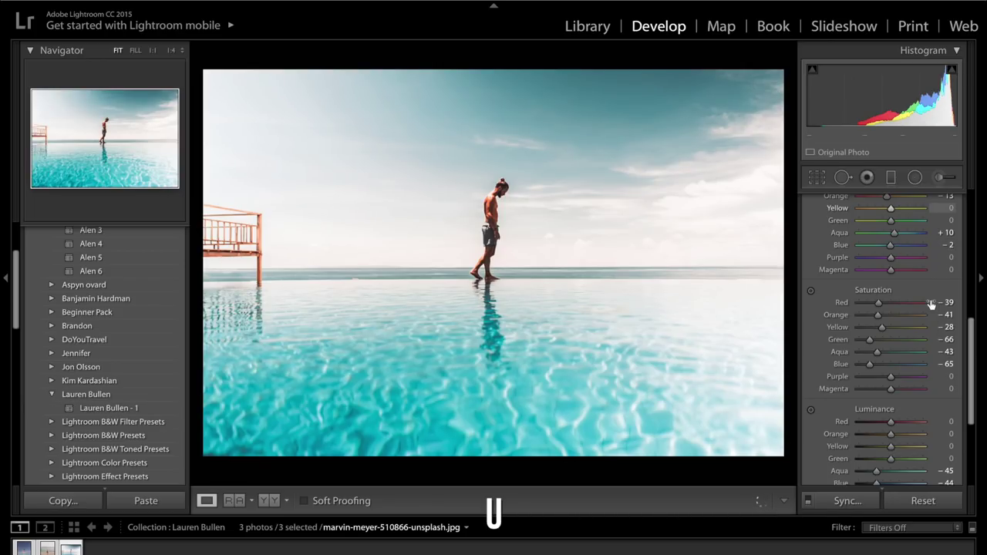
scroll(933, 276, up, 3)
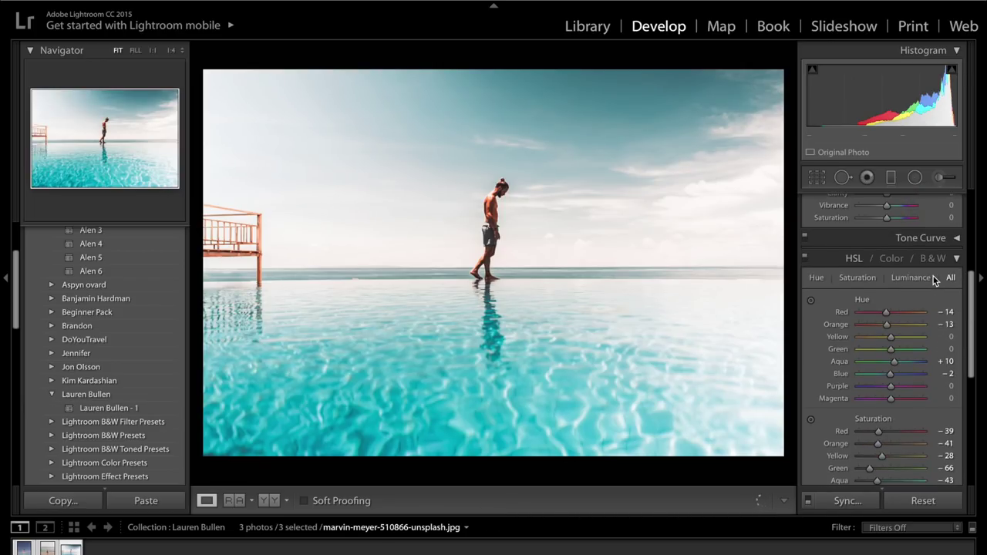
click(908, 241)
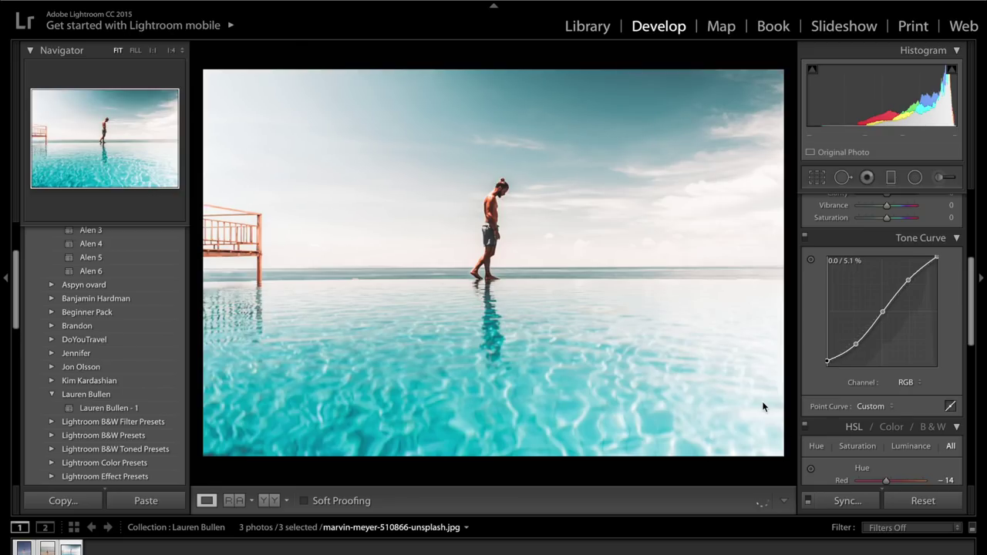
drag(827, 361, 826, 353)
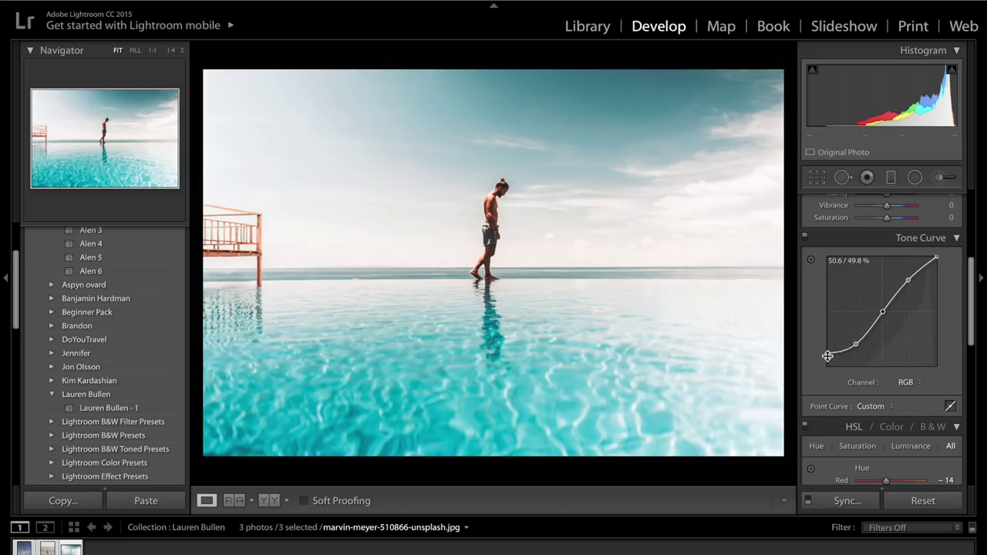
drag(827, 352, 830, 350)
Switch to the browser to check the colours of the gypsea_lust Instagram feed, and return to Lightroom
key(super+Tab)
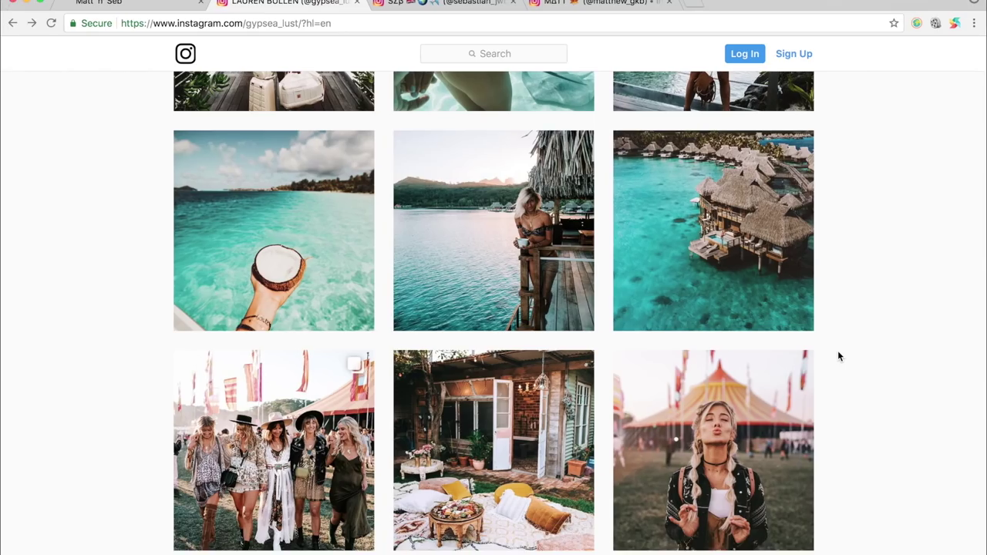
scroll(695, 286, up, 15)
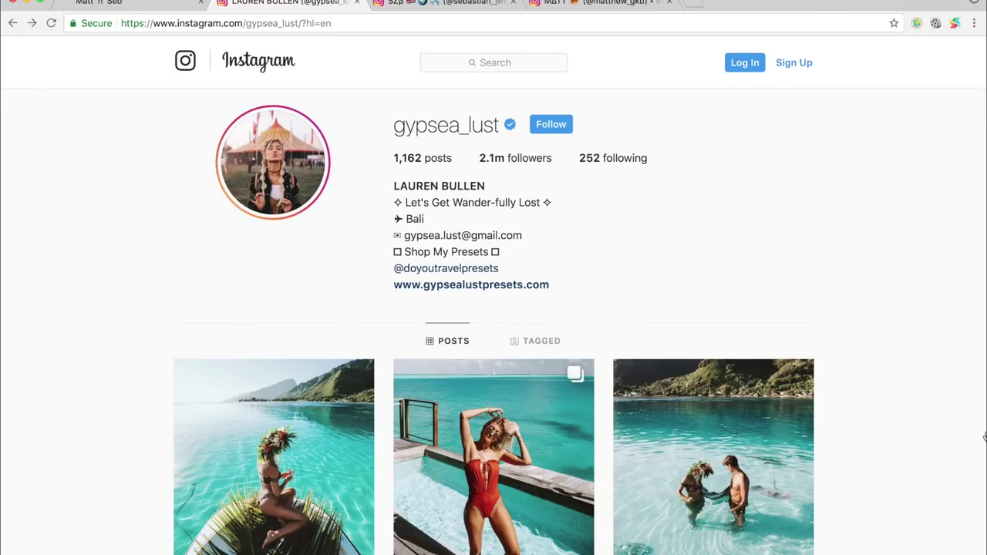
key(ctrl+Right)
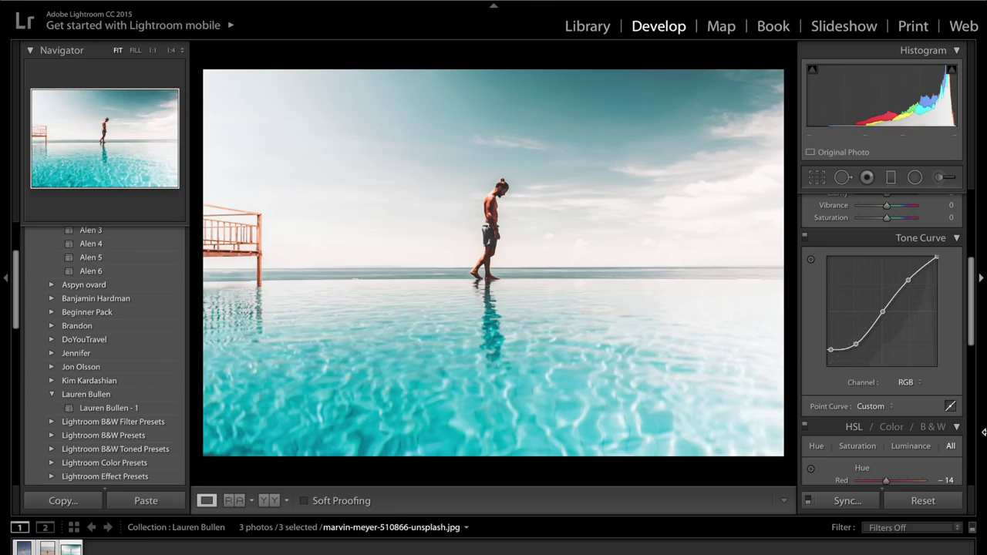